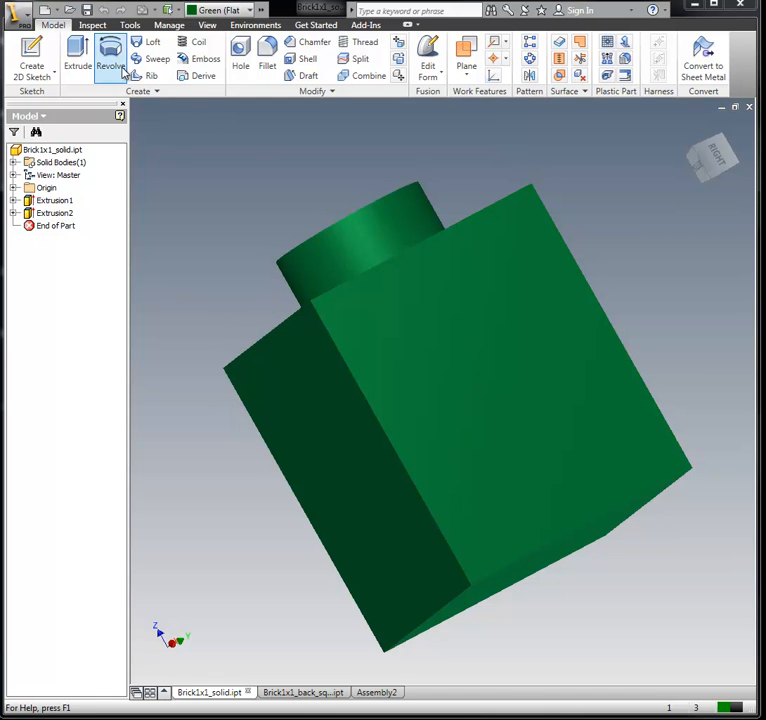
Step: Create a new drawing file from the open brick part
left_click(18, 17)
mouse_move(41, 91)
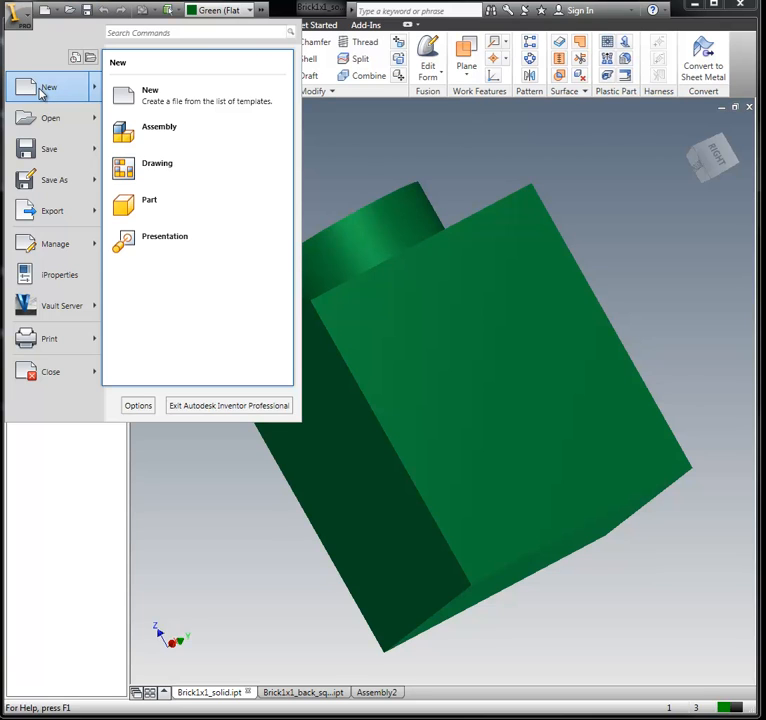
left_click(166, 170)
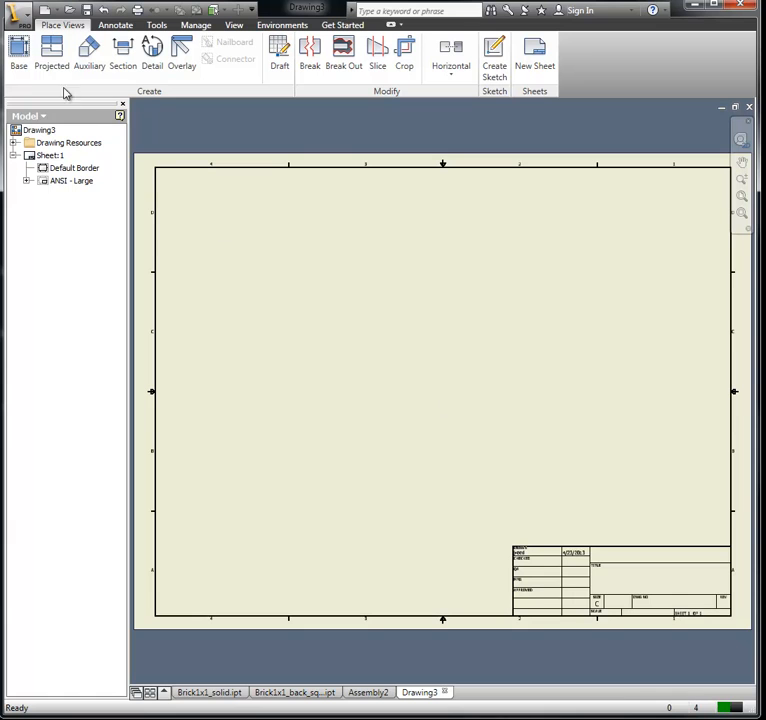
Step: Place a front base view of Brick1x1_solid.ipt at 12:1 scale in the lower-left area of the sheet
left_click(20, 52)
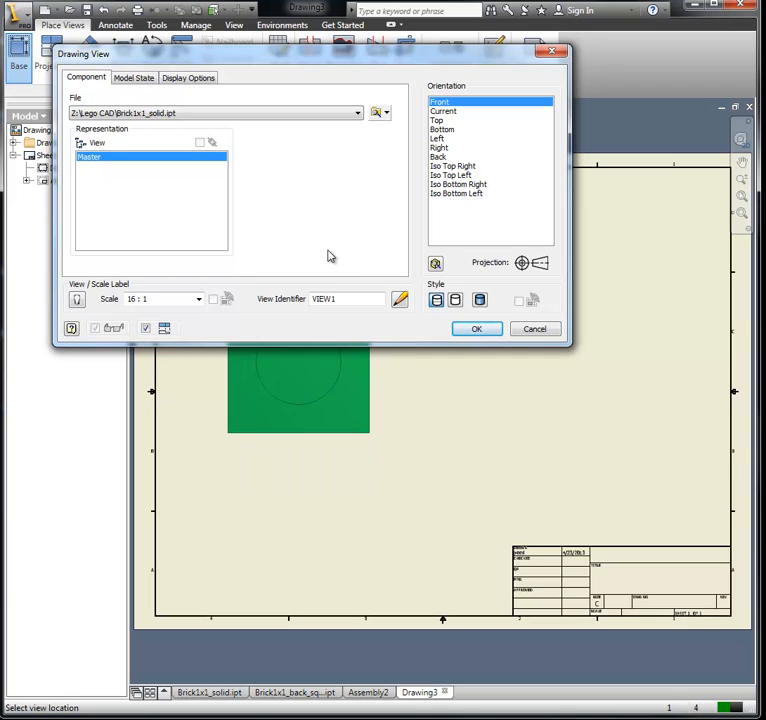
mouse_move(289, 63)
left_mouse_down()
mouse_move(286, 104)
mouse_move(286, 92)
left_mouse_up()
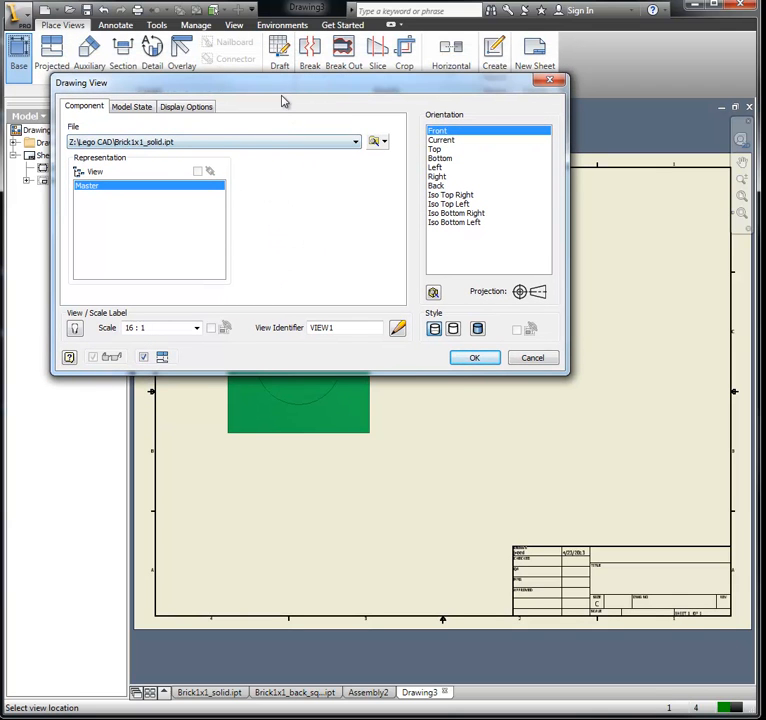
left_click_drag(281, 92, 276, 80)
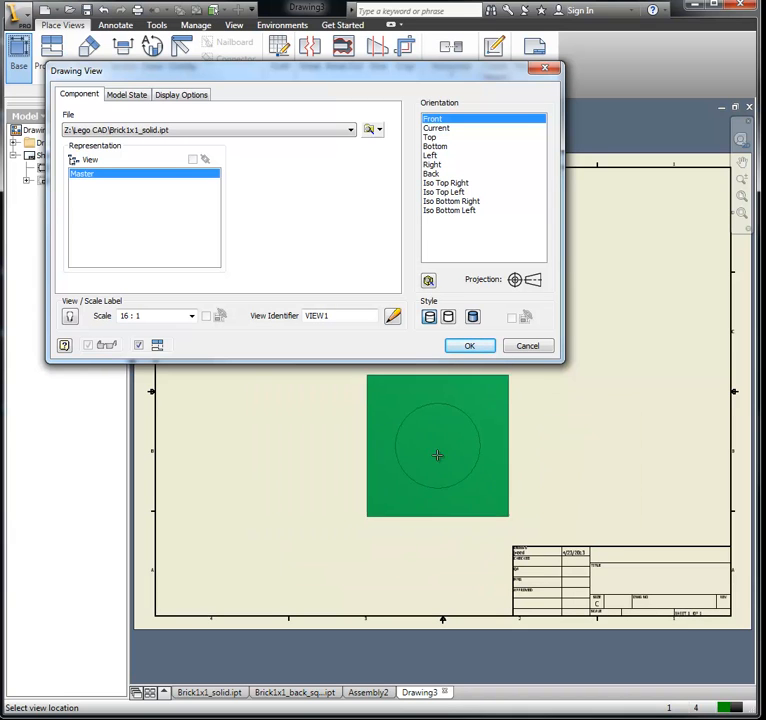
mouse_move(313, 77)
left_mouse_down()
mouse_move(434, 267)
mouse_move(443, 221)
mouse_move(424, 226)
mouse_move(436, 233)
left_mouse_up()
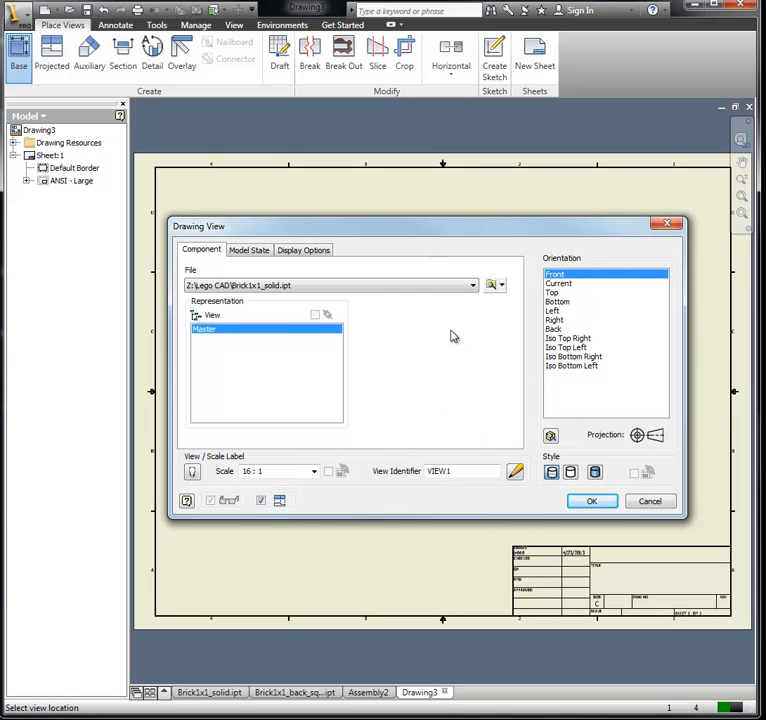
mouse_move(449, 235)
left_mouse_down()
mouse_move(285, 19)
mouse_move(295, 31)
left_mouse_up()
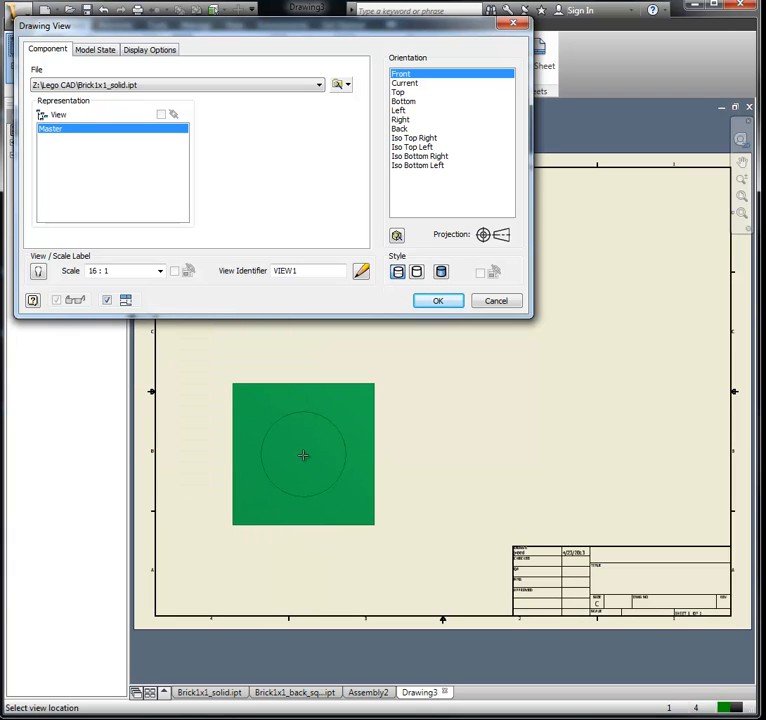
left_click_drag(123, 270, 40, 270)
type("12:1")
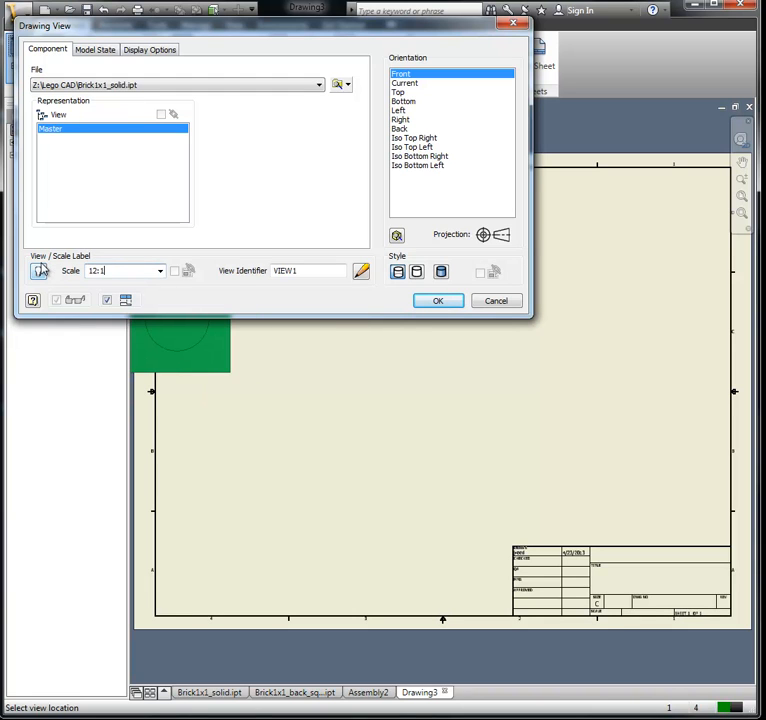
key("Tab")
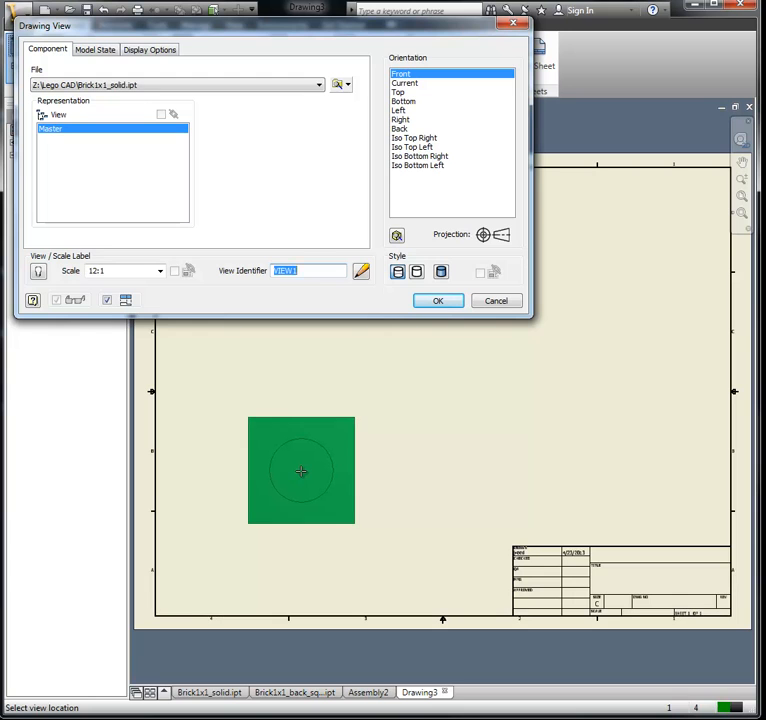
left_click(301, 471)
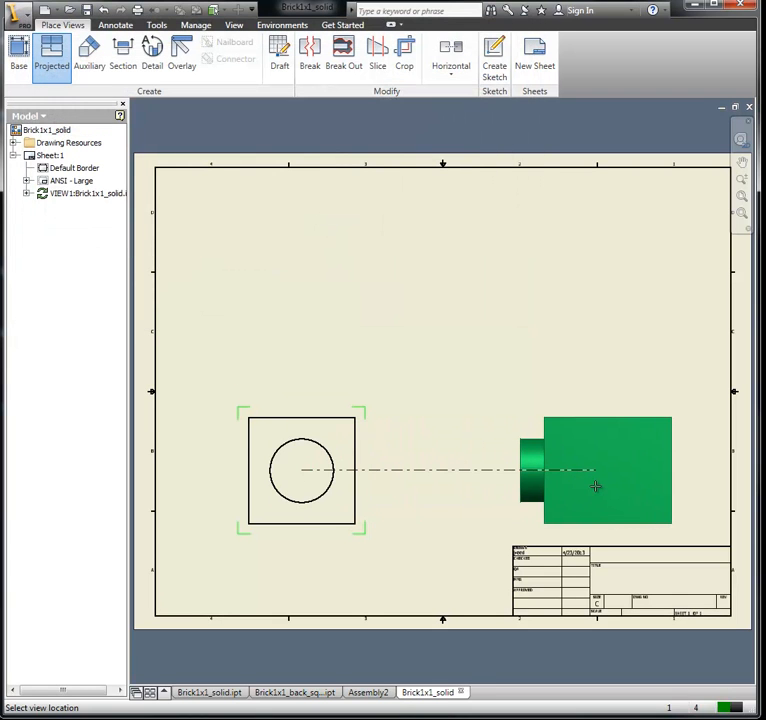
Step: Create projected views of the base view: one to its right, one above it and an isometric in the upper-right corner
left_click(595, 486)
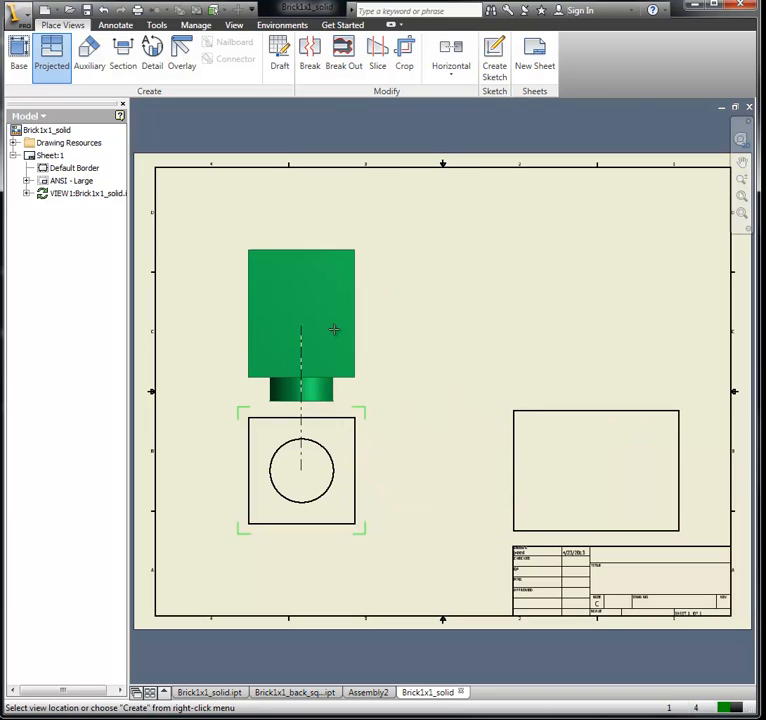
left_click(306, 261)
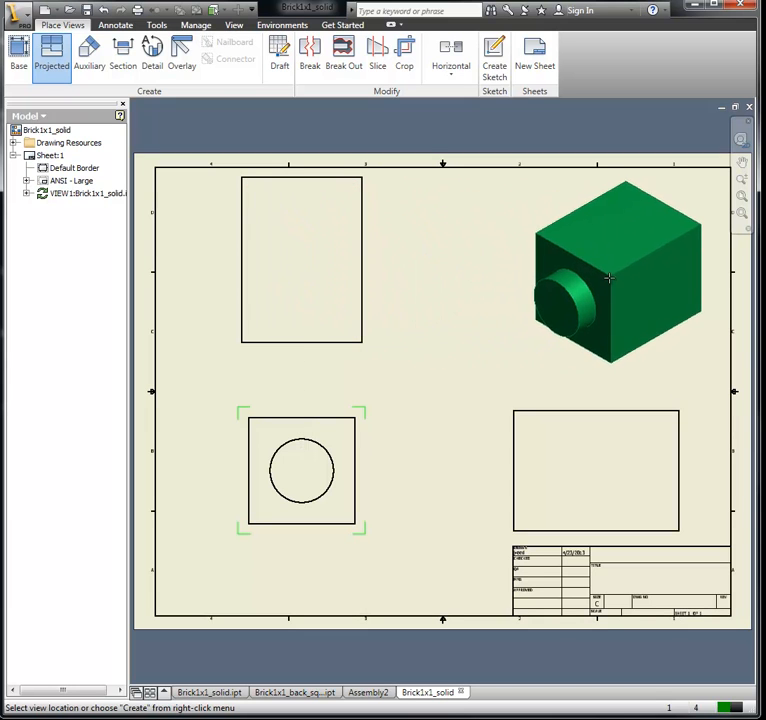
left_click(609, 276)
right_click(609, 276)
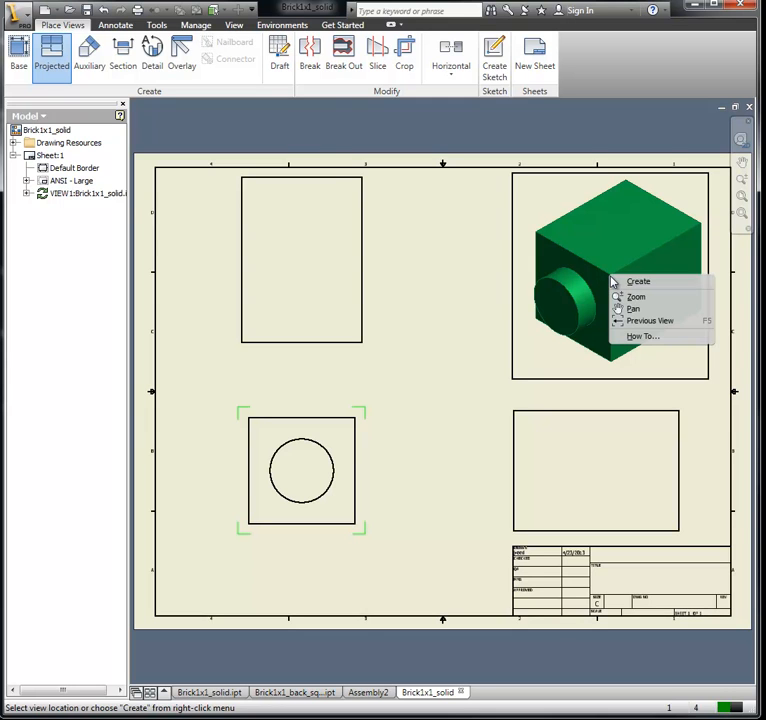
left_click(636, 283)
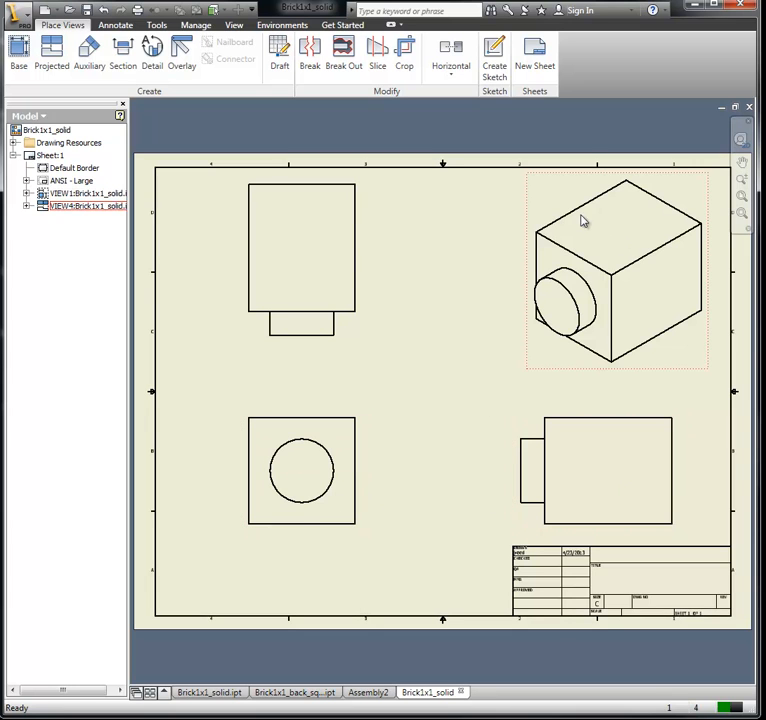
right_click(607, 375)
left_click(603, 413)
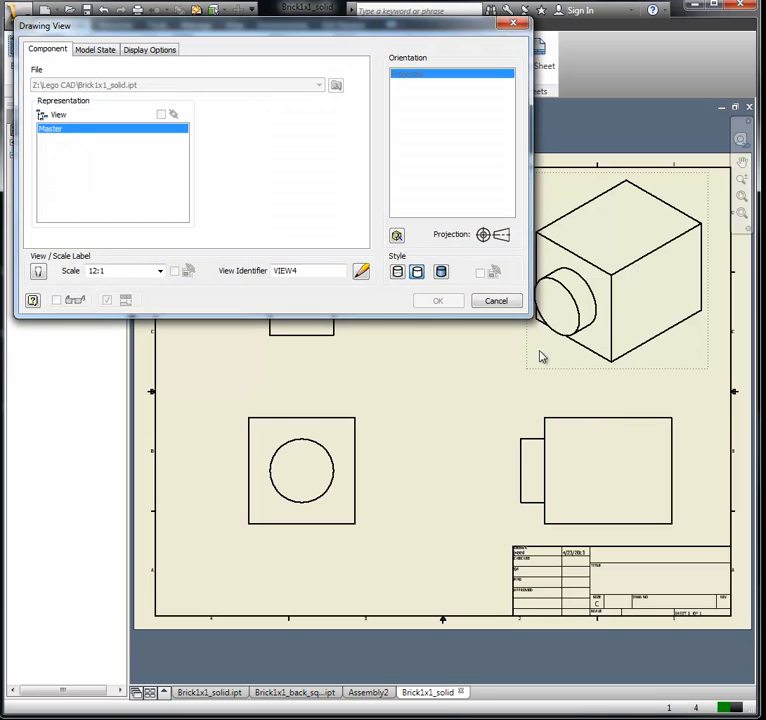
left_click(441, 272)
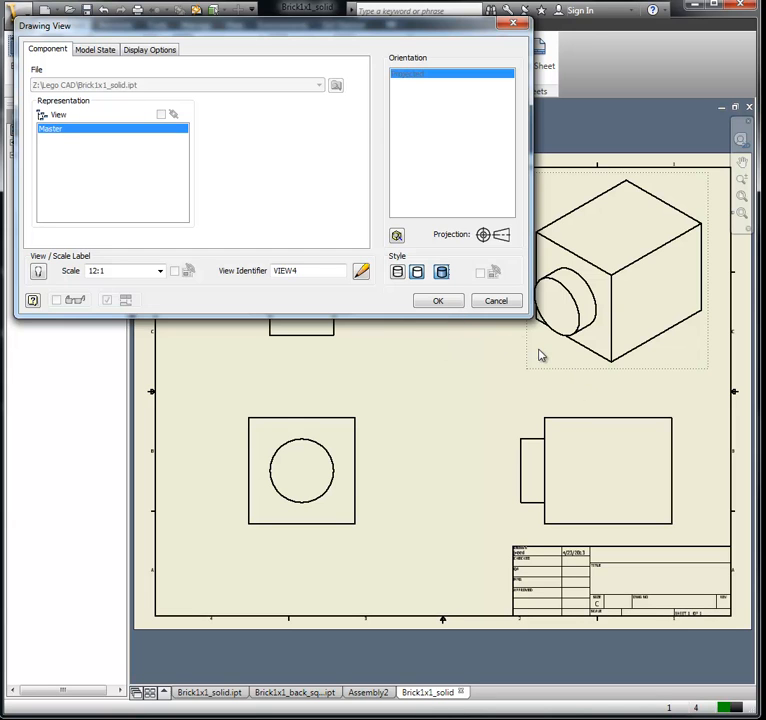
left_click(496, 301)
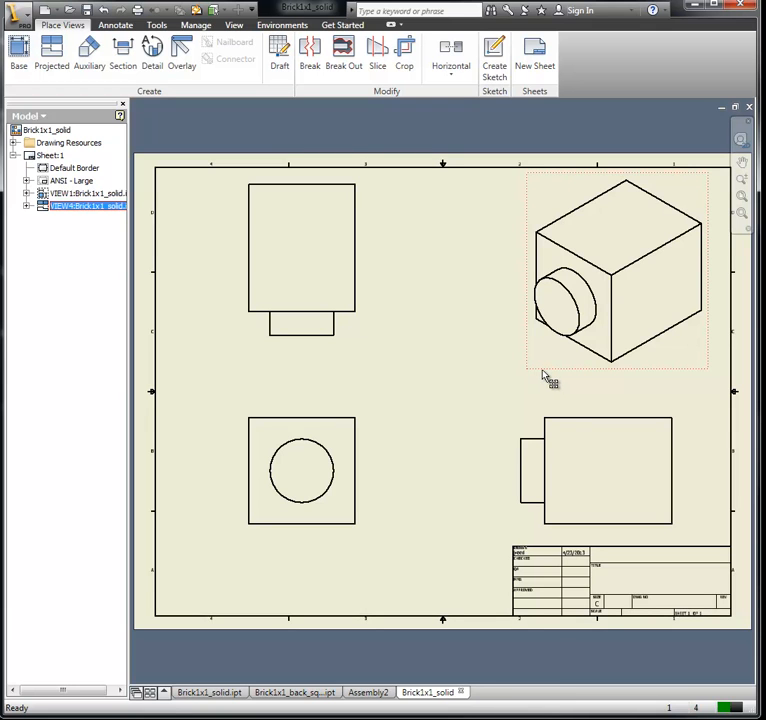
Step: Edit the isometric view to use the Shaded display style
right_click(543, 376)
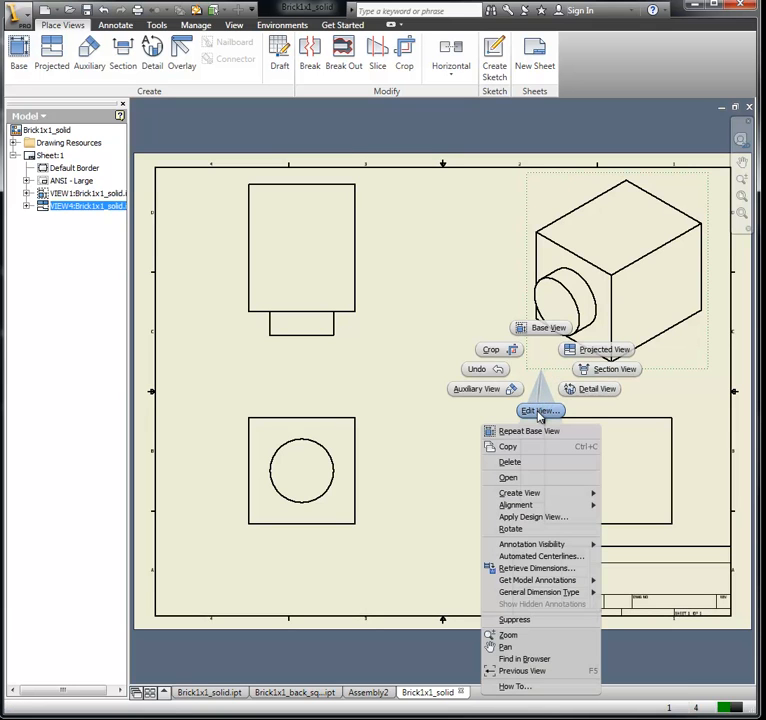
left_click(541, 412)
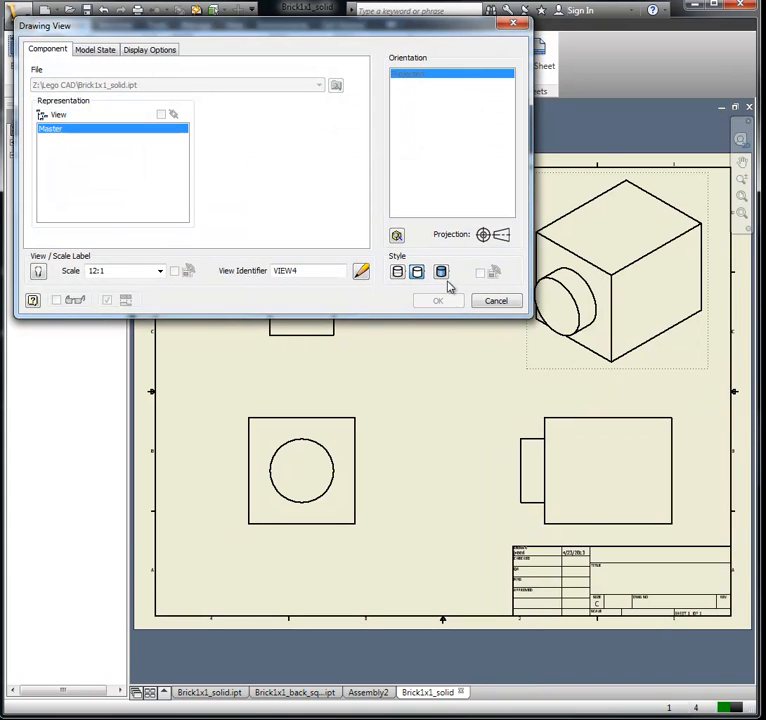
left_click(441, 273)
left_click(440, 302)
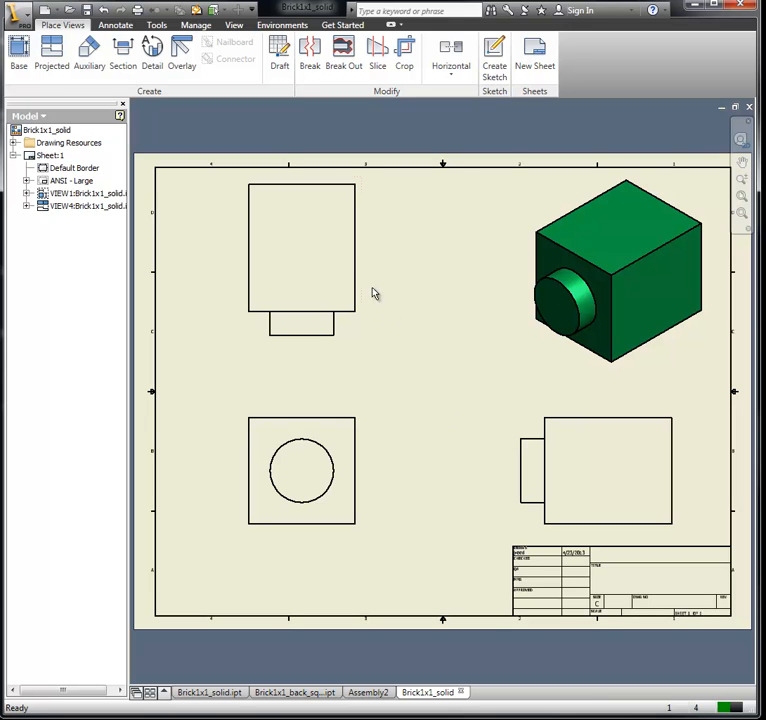
Step: Start a text note in the title block's title field reading "Practice Lego (Solide) Block 1x1"
left_click(118, 25)
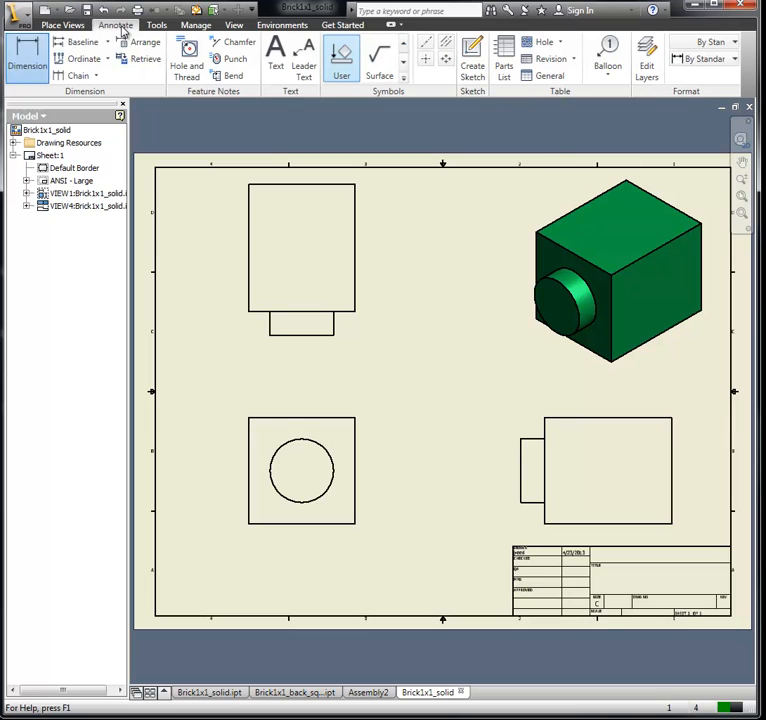
left_click(279, 68)
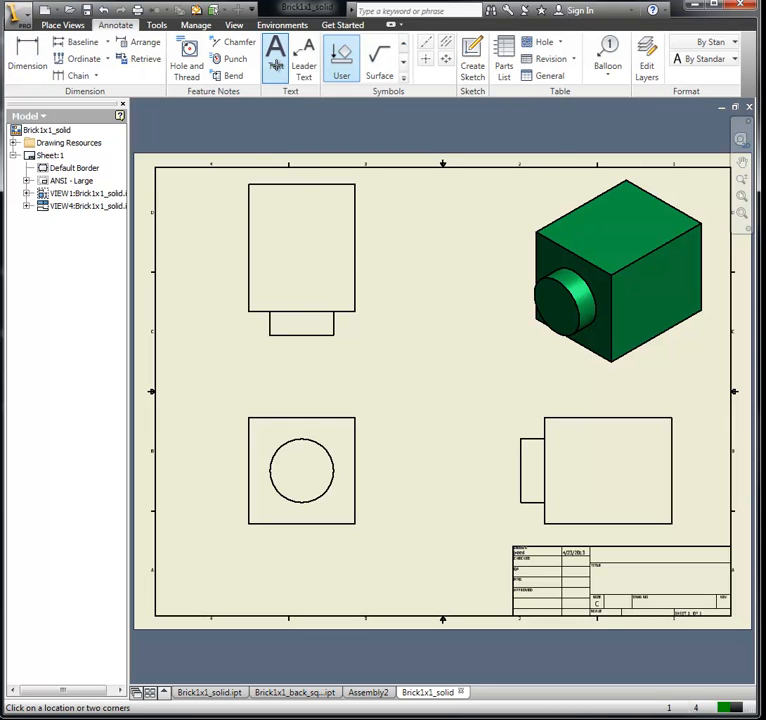
left_click(597, 580)
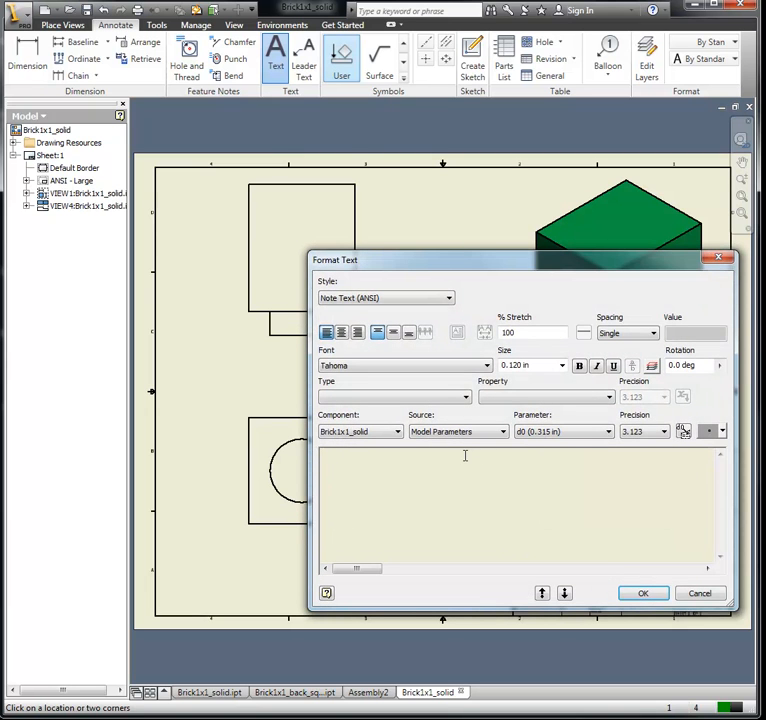
type("Pr")
type("e Lego Block 1x1")
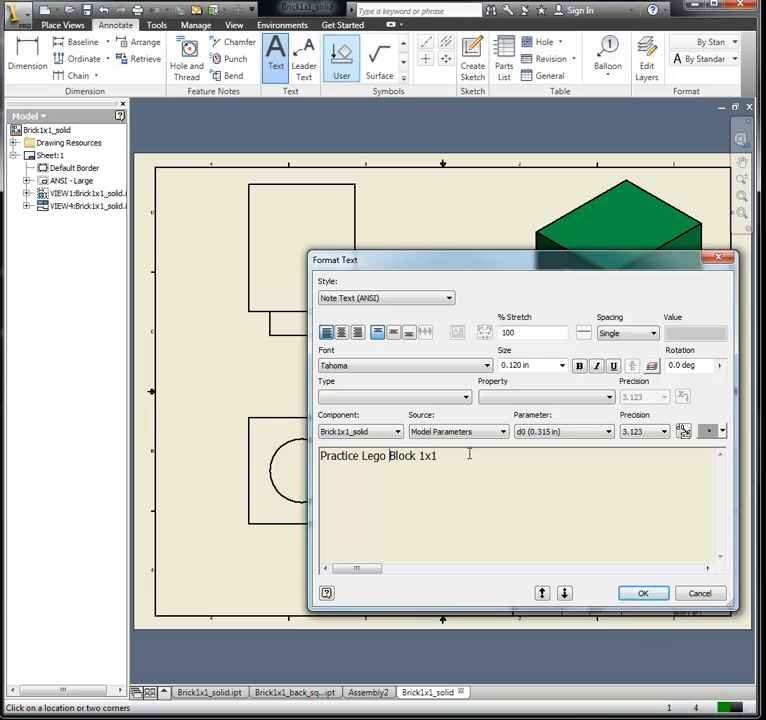
type("(Solide)")
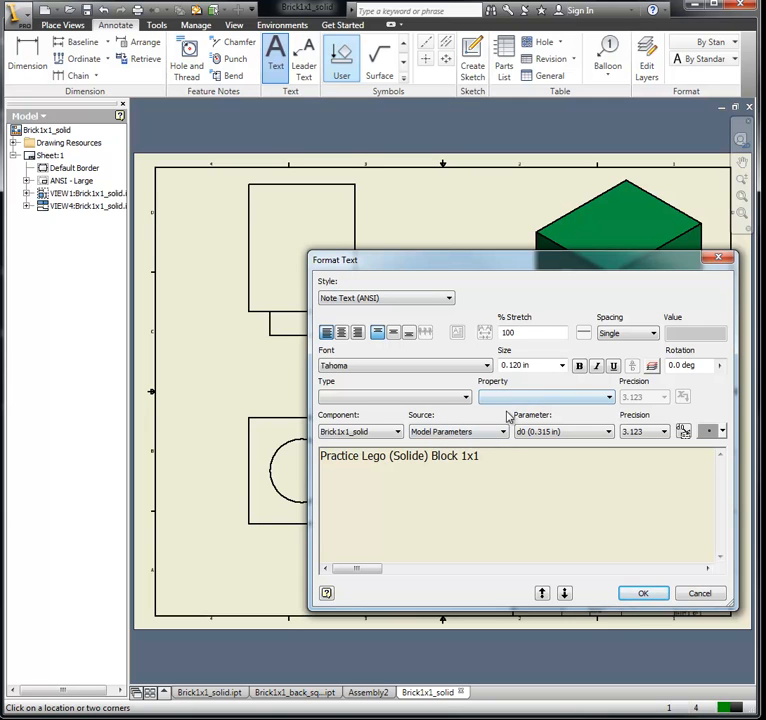
Step: Set the whole title text to 0.240 in size and place the note
left_click_drag(503, 461, 218, 457)
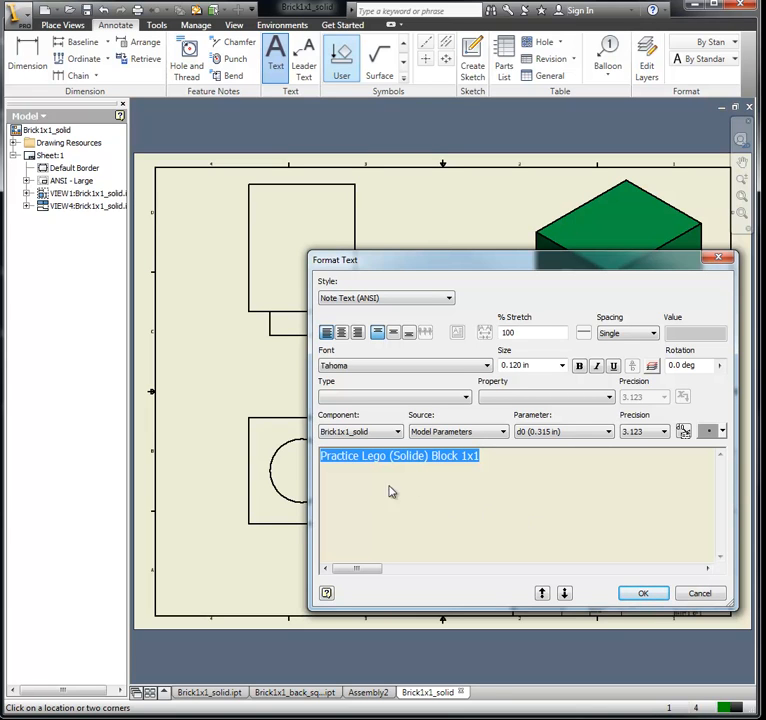
left_click(562, 366)
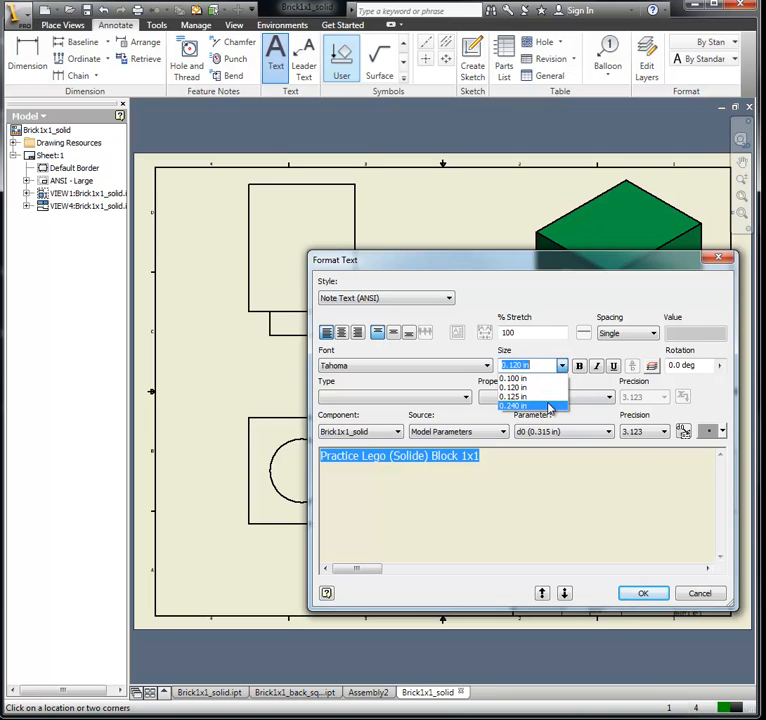
left_click(505, 406)
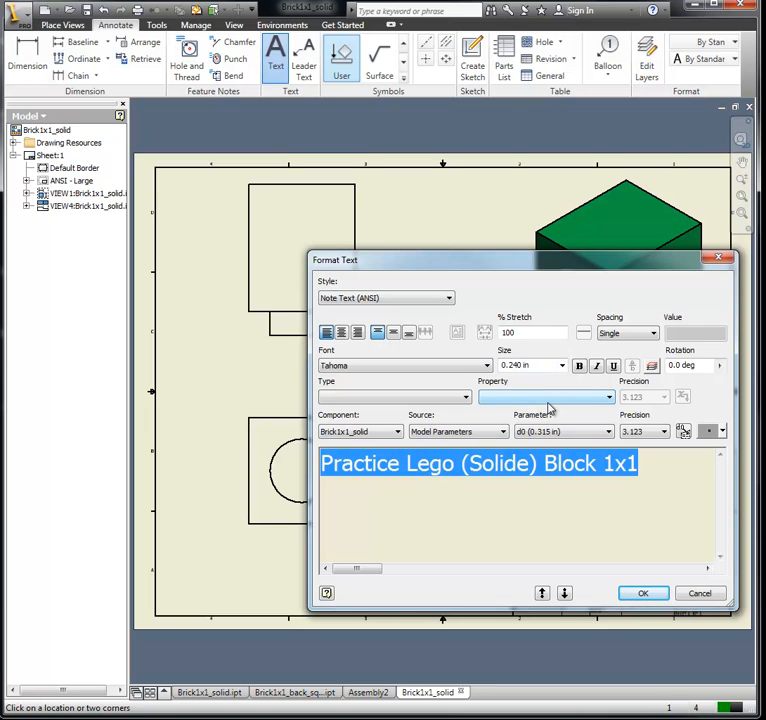
left_click(643, 593)
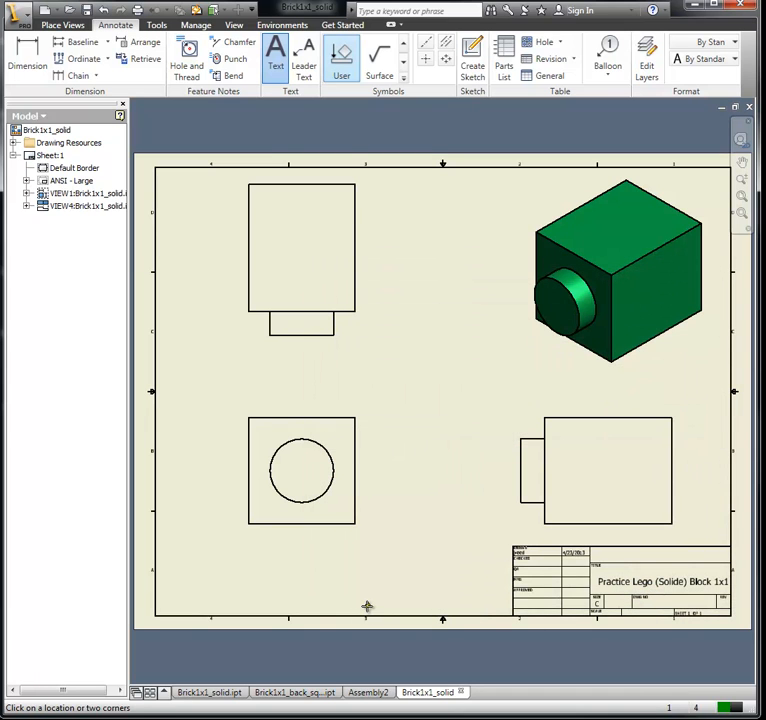
Step: Exit the Text command and undo the title note in the title block
left_click(618, 589)
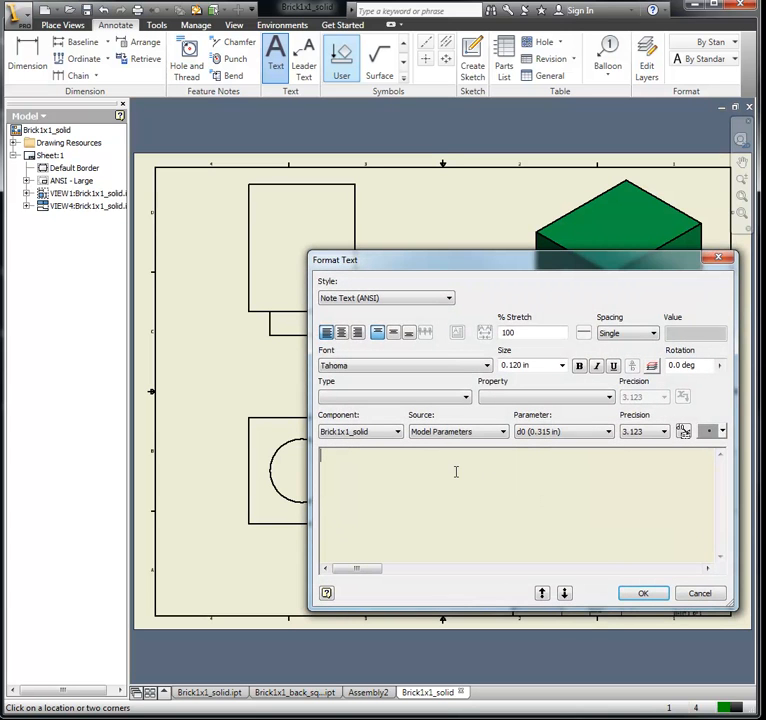
left_click(700, 594)
right_click(653, 589)
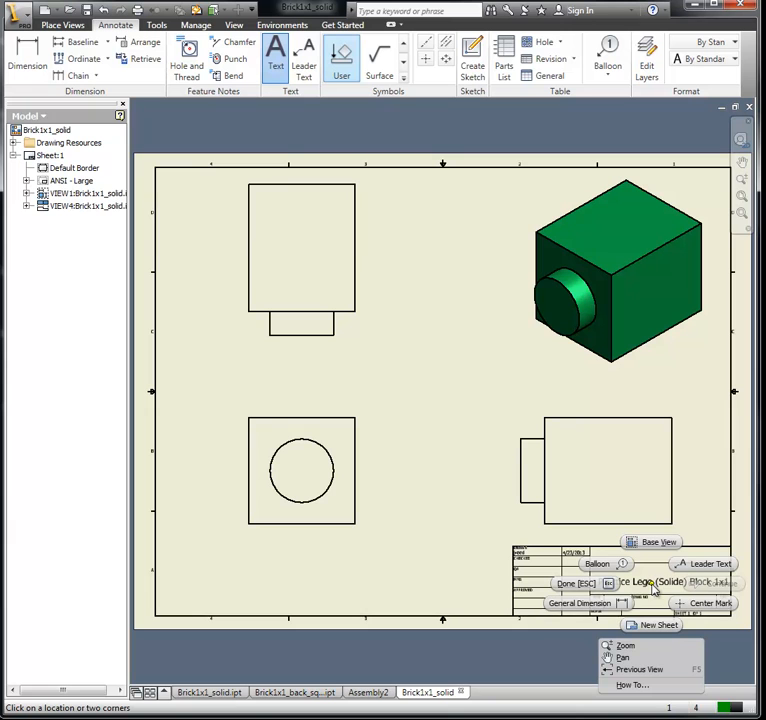
left_click(471, 495)
left_click(632, 582)
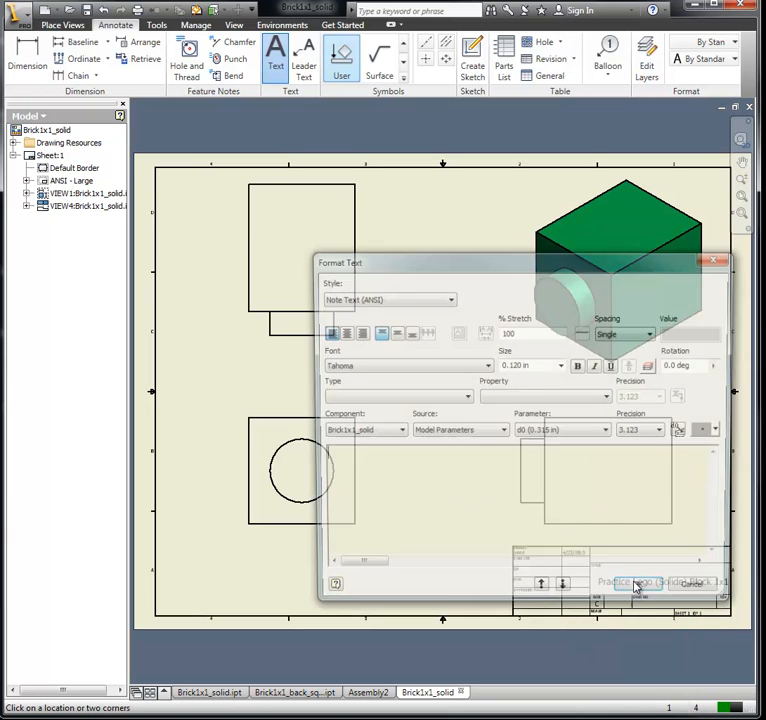
left_click(700, 594)
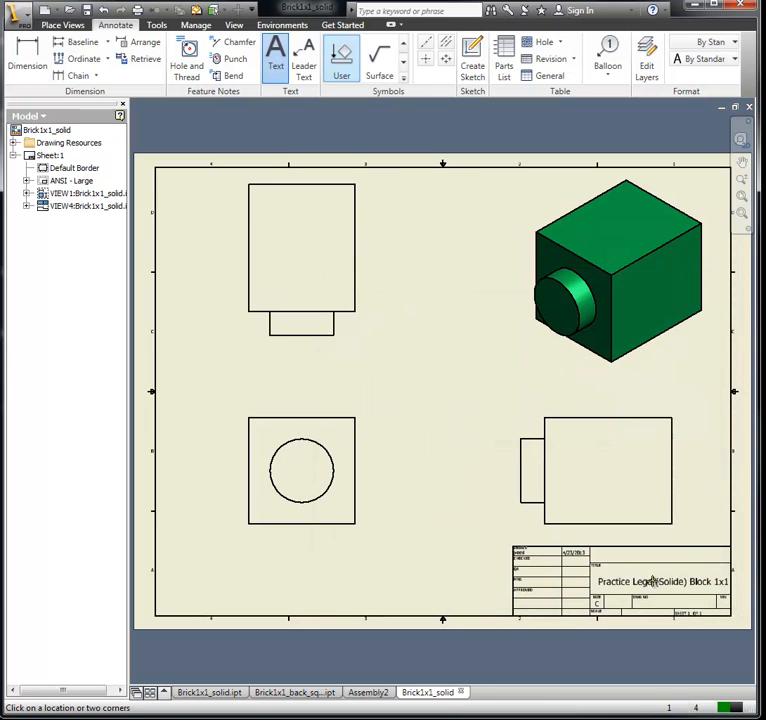
key("Escape")
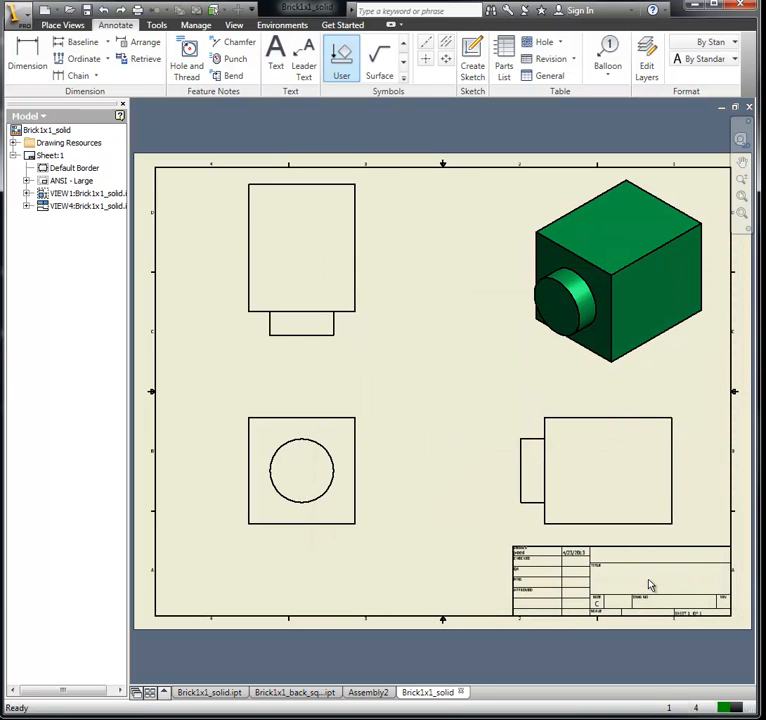
Step: Start a text note in the title block's title field reading "Practice Lego (solid) Block 1x1"
left_click(278, 62)
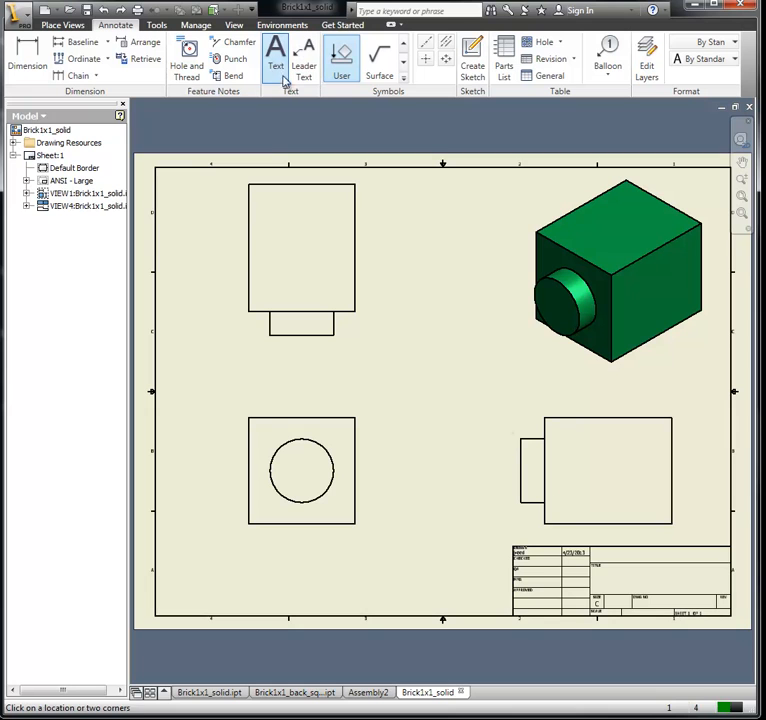
left_click(599, 580)
type("Practice")
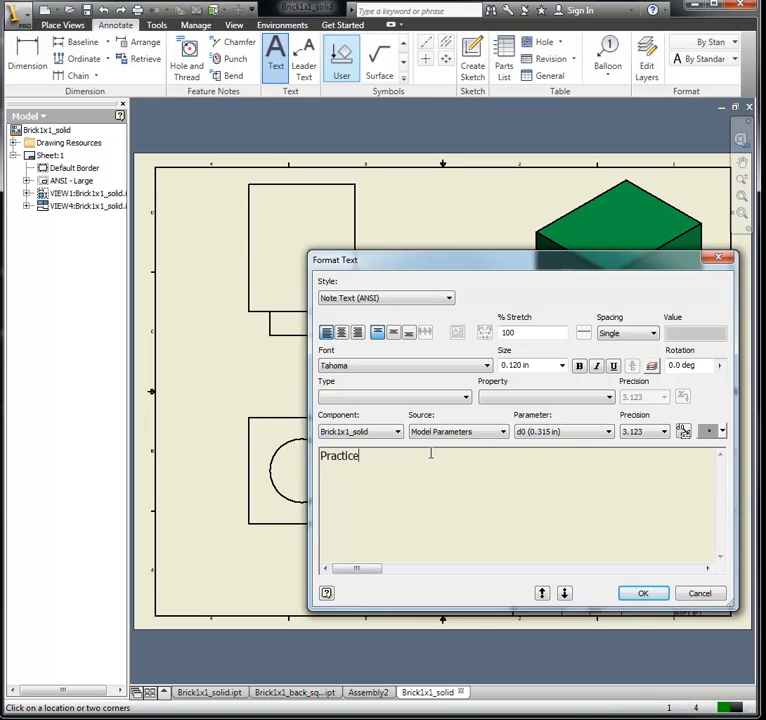
type(" Lego (solid) Block")
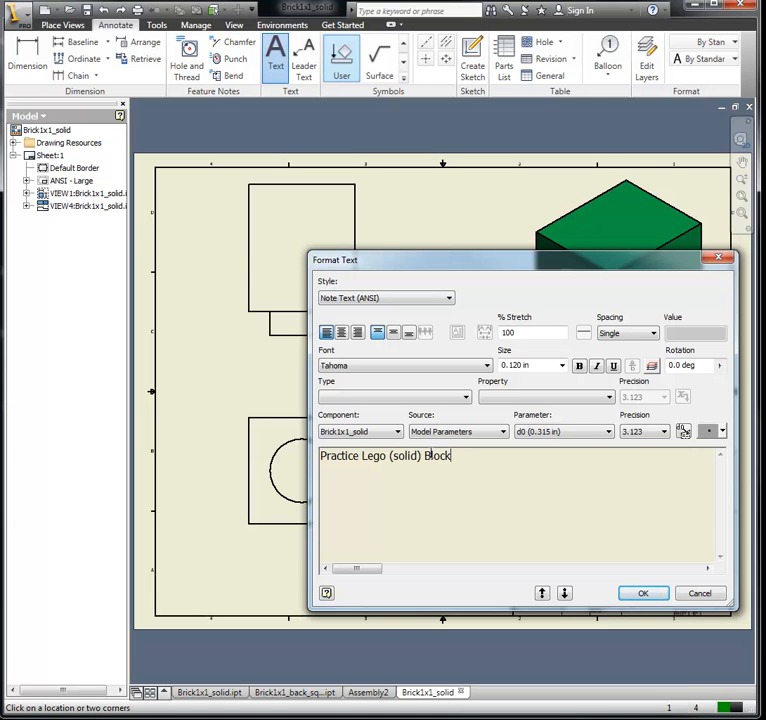
type(" 1x1")
Step: Set the whole title text to 0.240 in size, place the note and exit the Text command
key("ctrl+a")
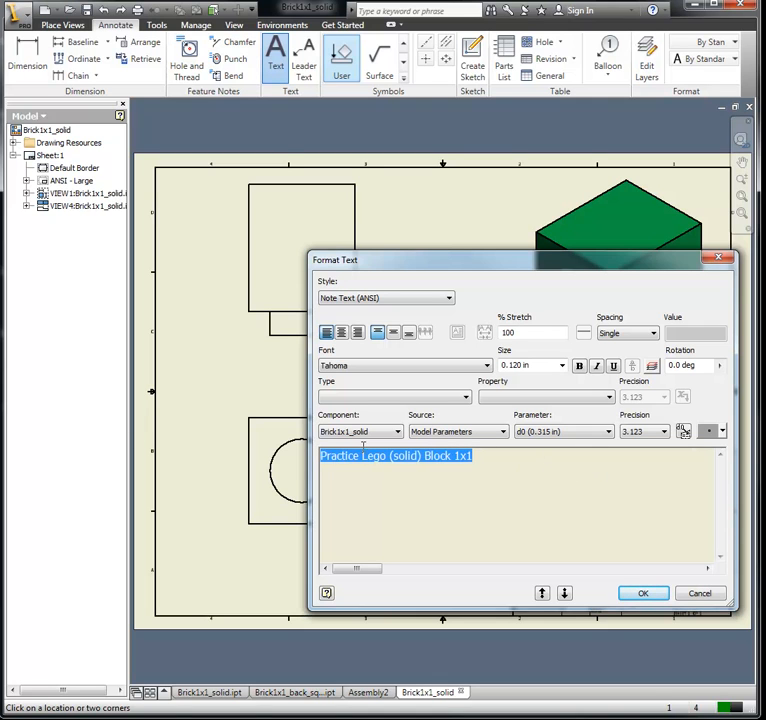
left_click(562, 365)
left_click(550, 406)
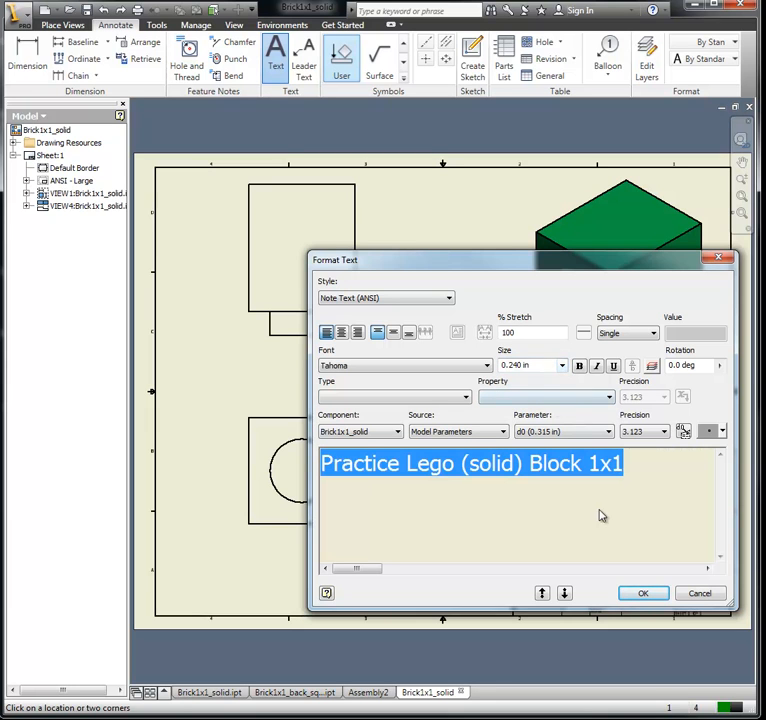
left_click(652, 593)
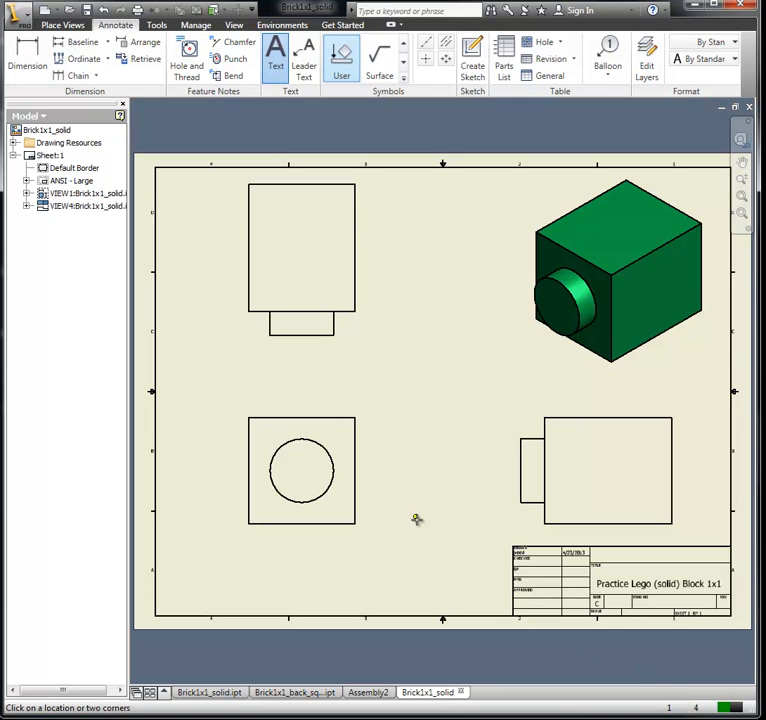
right_click(421, 413)
left_click(354, 415)
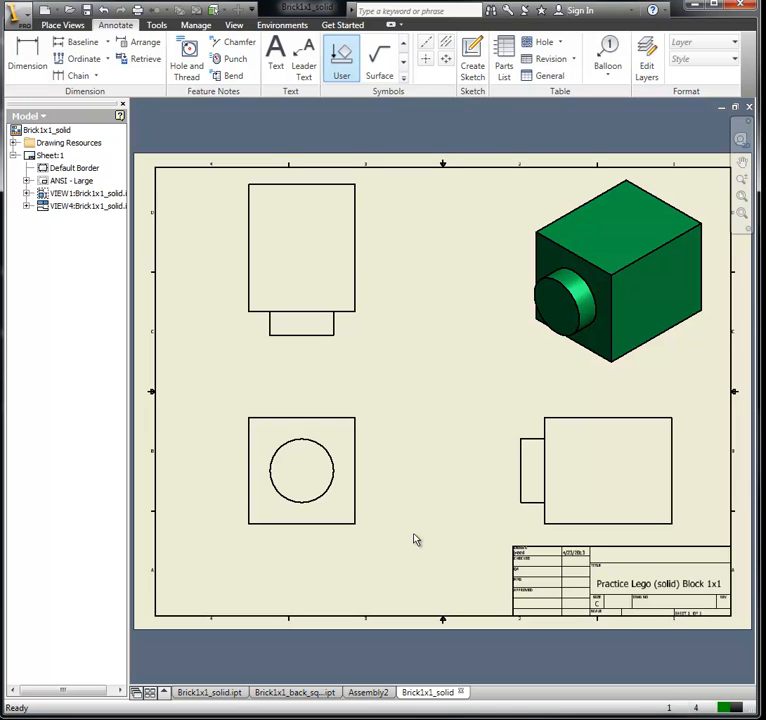
left_click(625, 584)
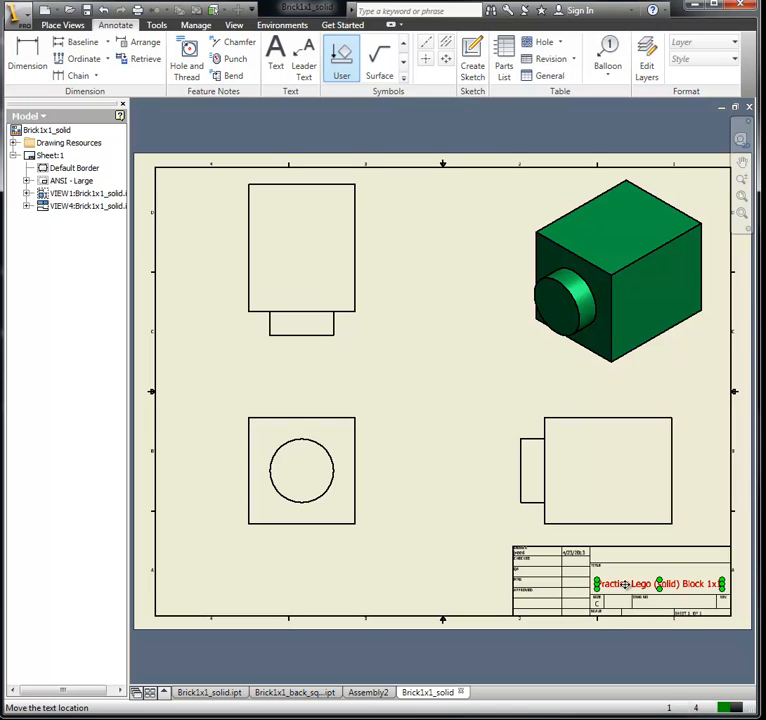
left_click(439, 397)
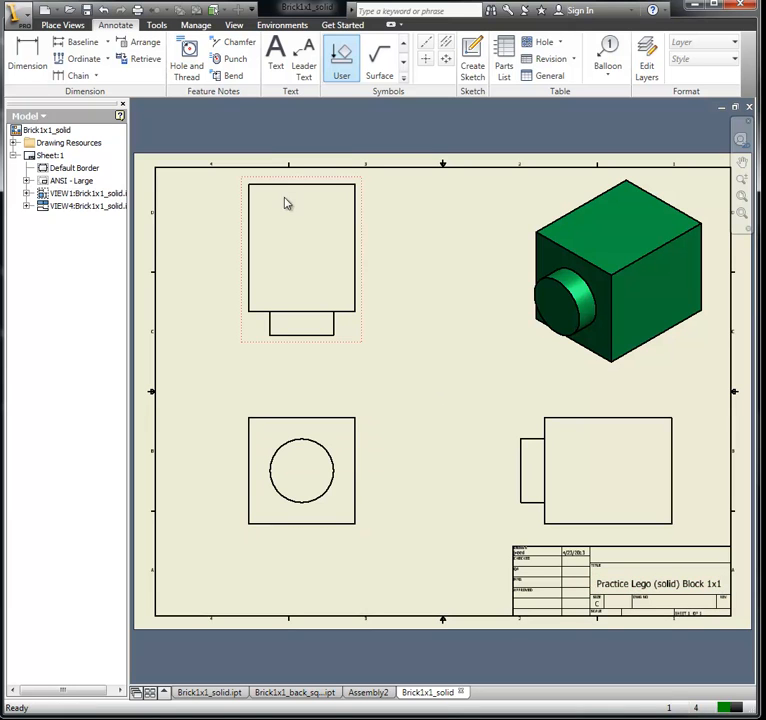
Step: Change the drawing's active standard in the document settings to Default Standard (ANSI-mm) and apply it
left_click(196, 27)
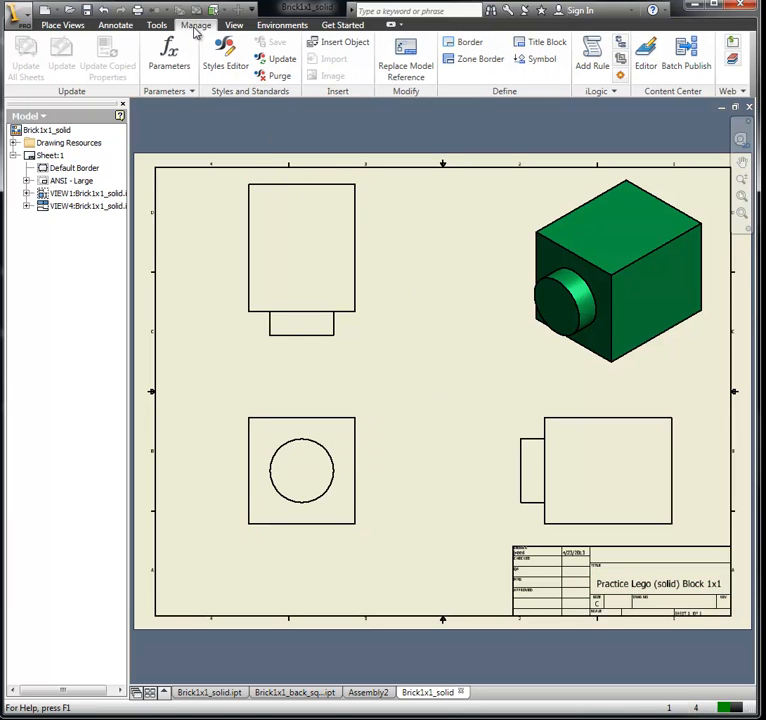
left_click(157, 25)
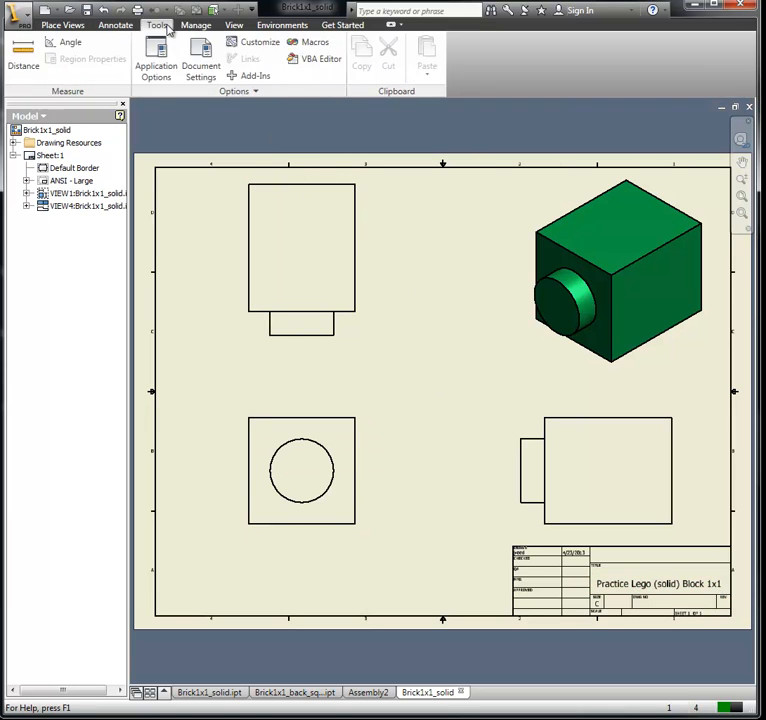
left_click(201, 66)
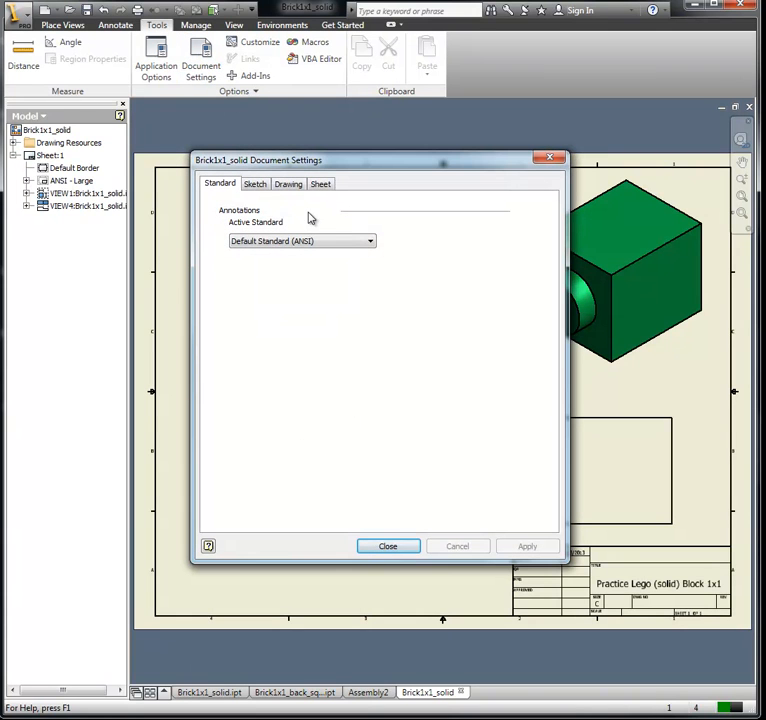
left_click(288, 241)
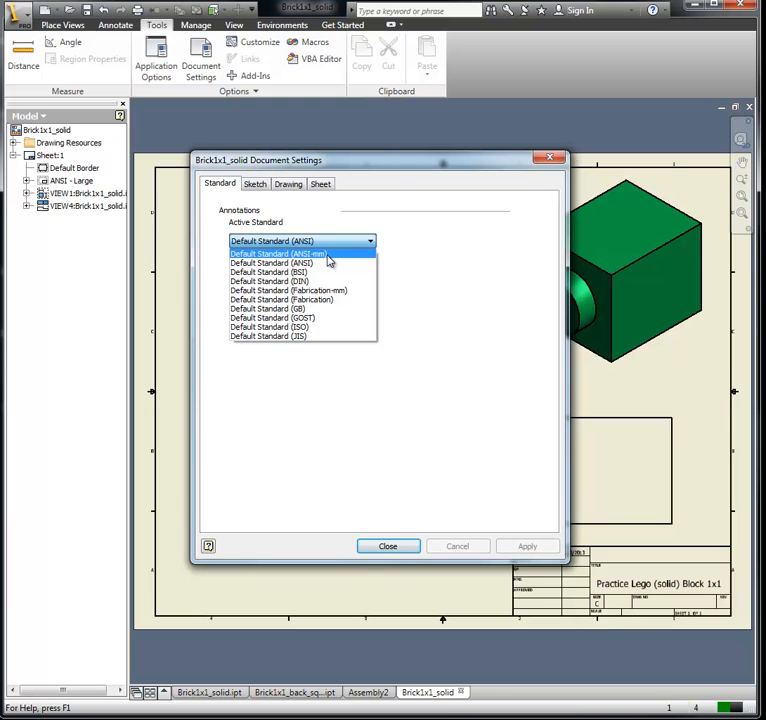
left_click(328, 256)
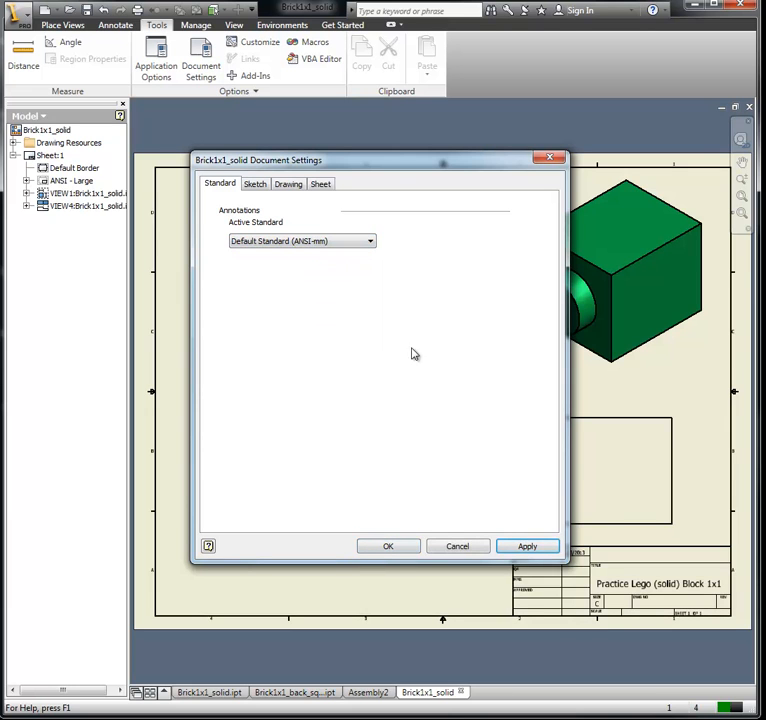
left_click(523, 550)
left_click(402, 550)
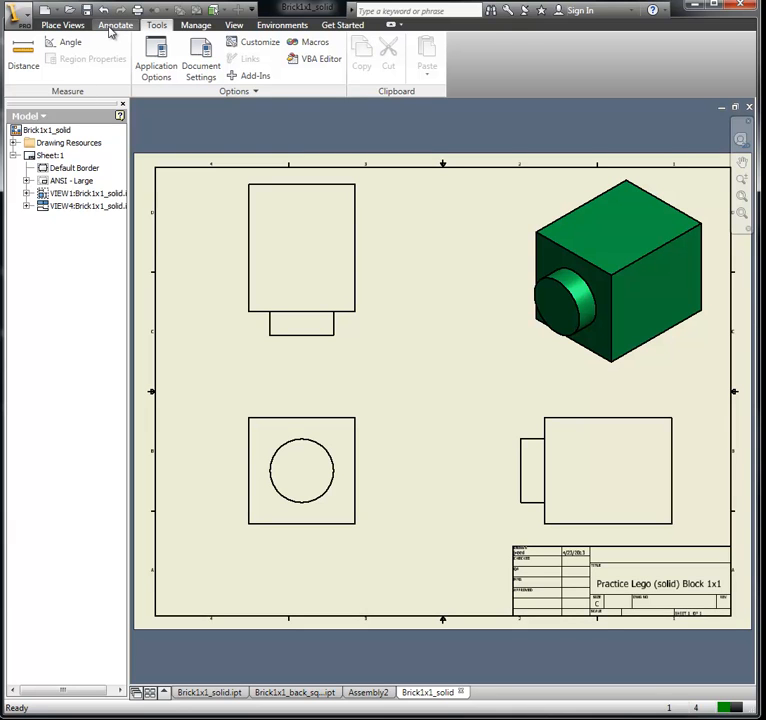
Step: Dimension the diameter of the stud circle in the front view, with the primary unit precision set to three decimals (3.123)
left_click(114, 28)
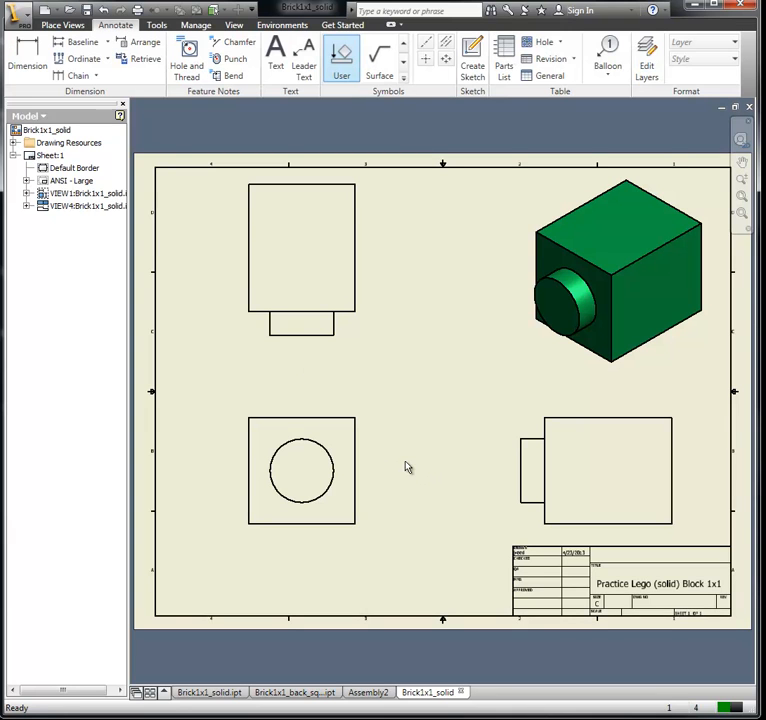
scroll(399, 463, "down", 2)
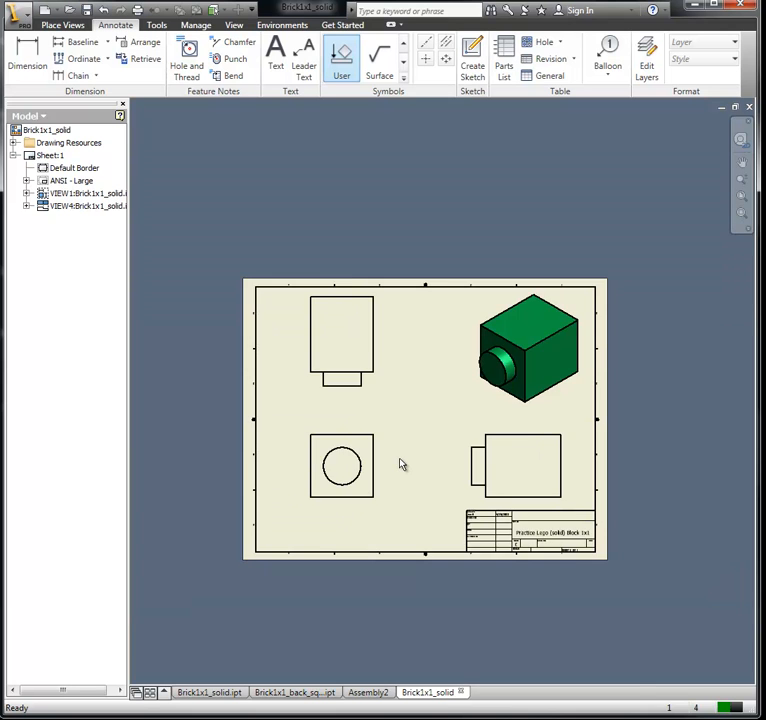
scroll(400, 462, "up", 5)
mouse_move(361, 434)
middle_mouse_down()
mouse_move(547, 422)
mouse_move(595, 407)
middle_mouse_up()
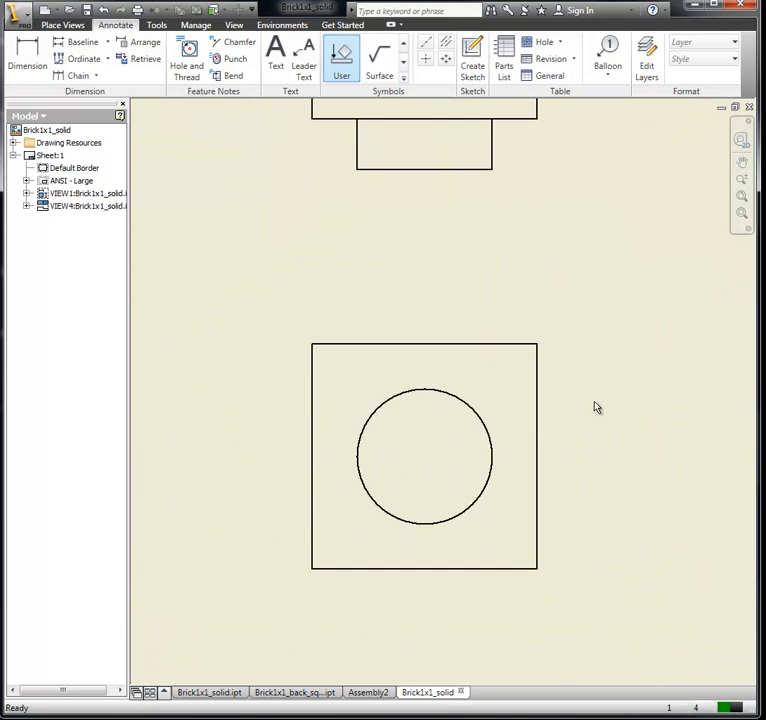
scroll(595, 407, "up", 1)
scroll(595, 407, "up", 3)
mouse_move(557, 434)
middle_mouse_down()
mouse_move(626, 421)
mouse_move(745, 354)
mouse_move(731, 367)
middle_mouse_up()
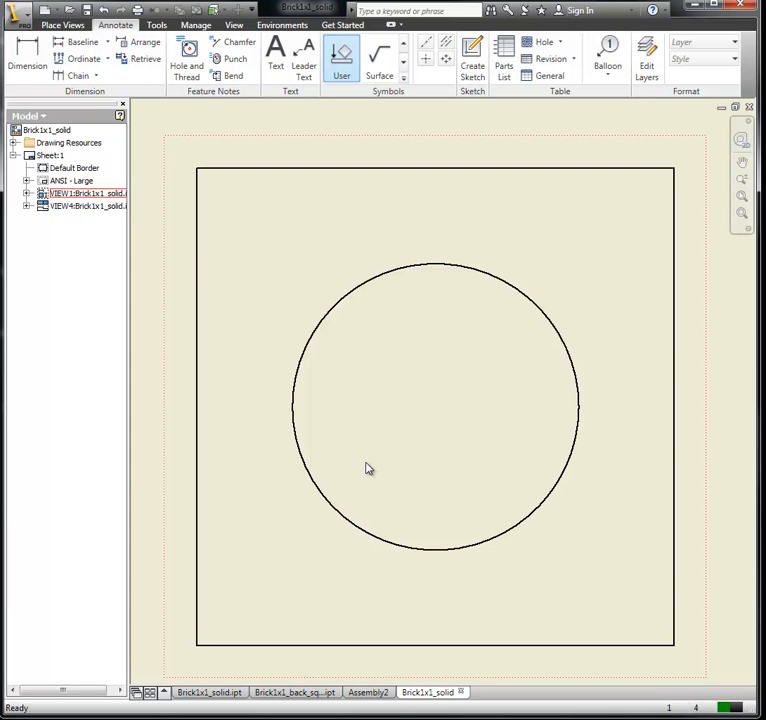
scroll(362, 461, "down", 2)
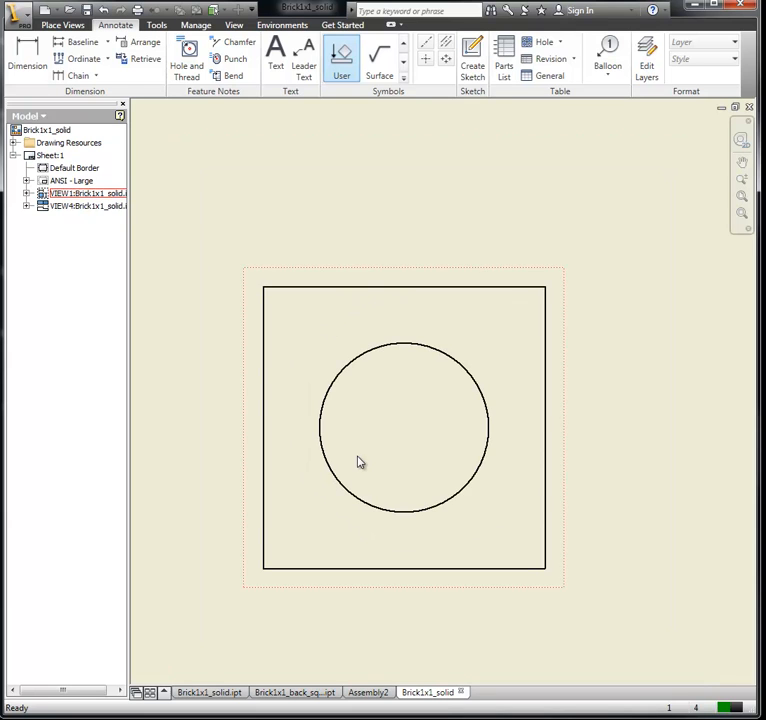
left_click(29, 60)
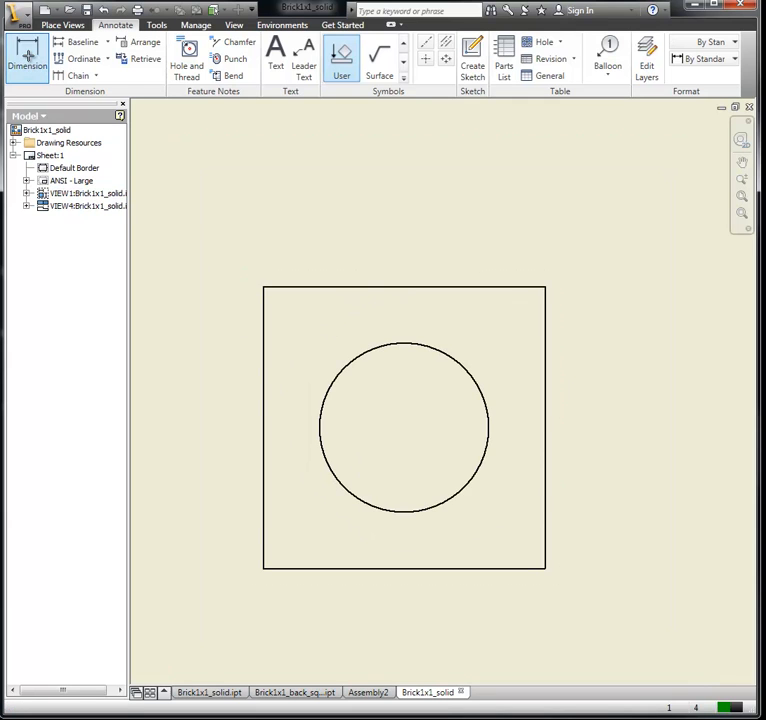
left_click(470, 490)
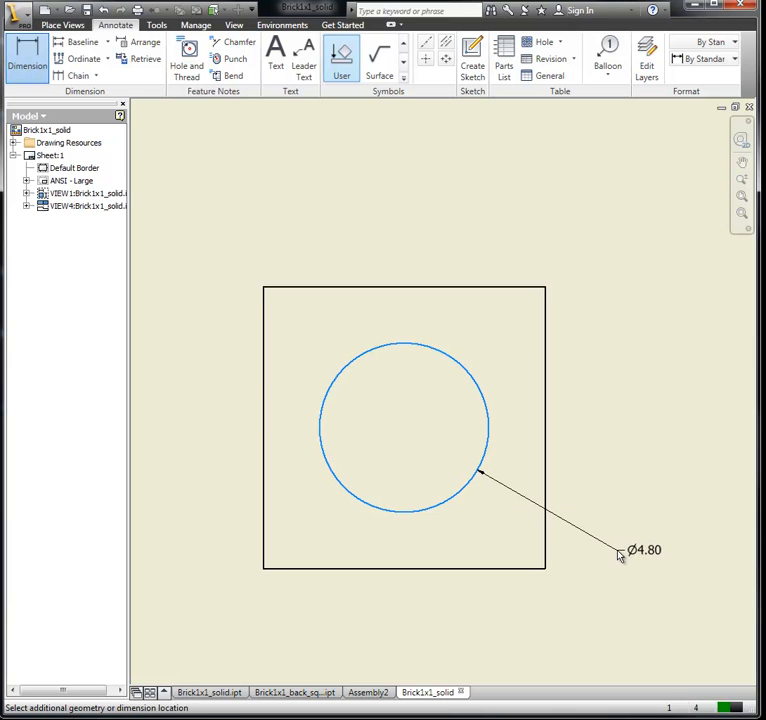
left_click(620, 556)
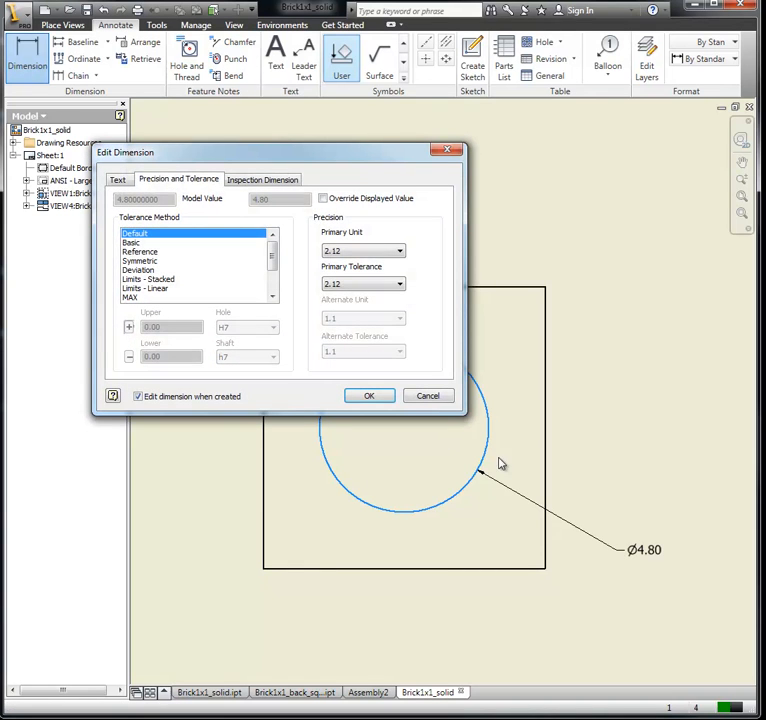
left_click(332, 253)
left_click(347, 291)
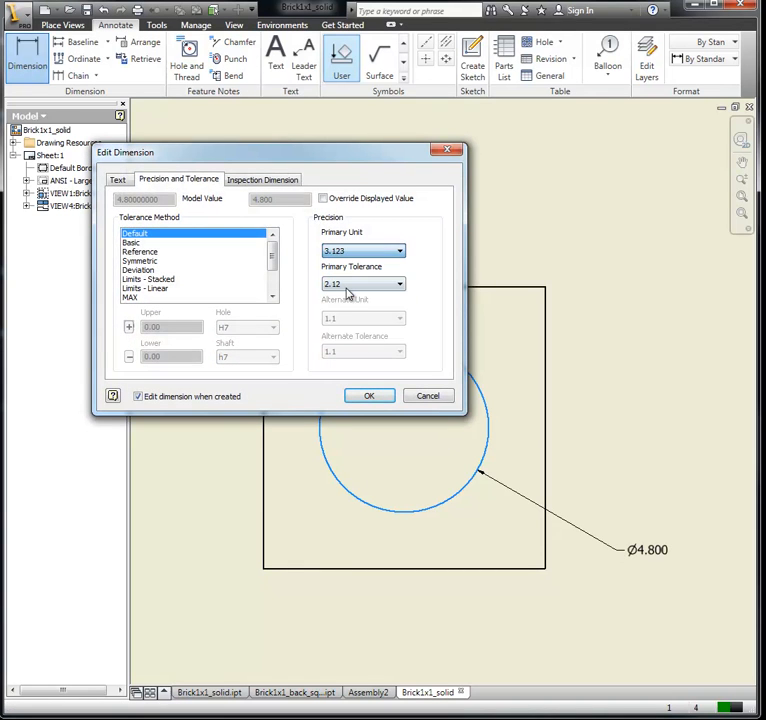
left_click(370, 397)
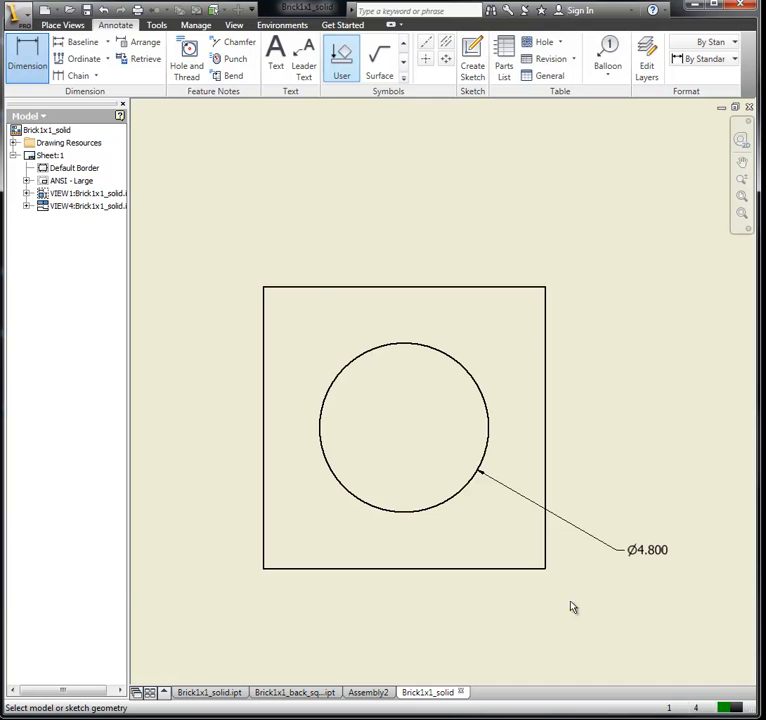
Step: Dimension the square's width above its top edge, with the primary unit precision set to three decimals (3.123)
left_click(301, 288)
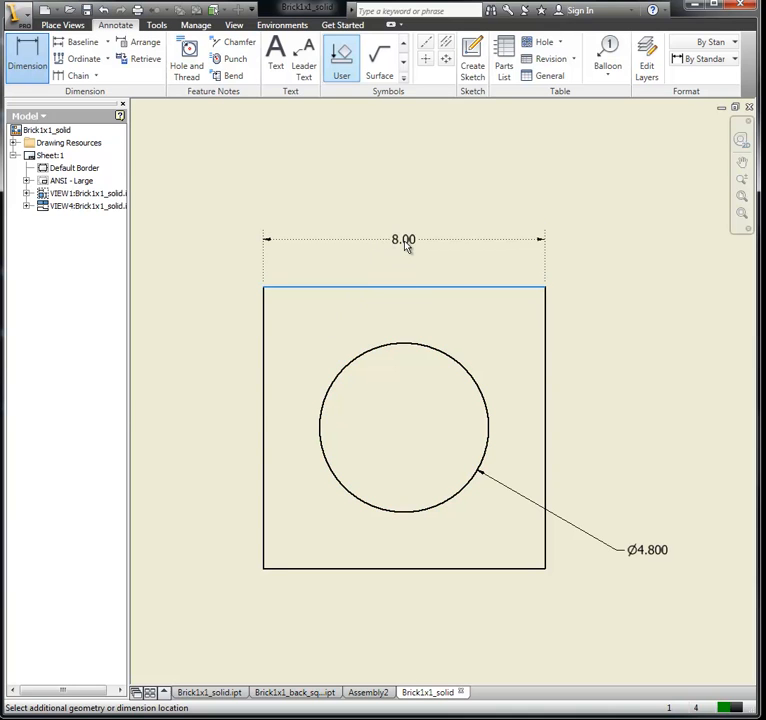
left_click(405, 244)
left_click(397, 251)
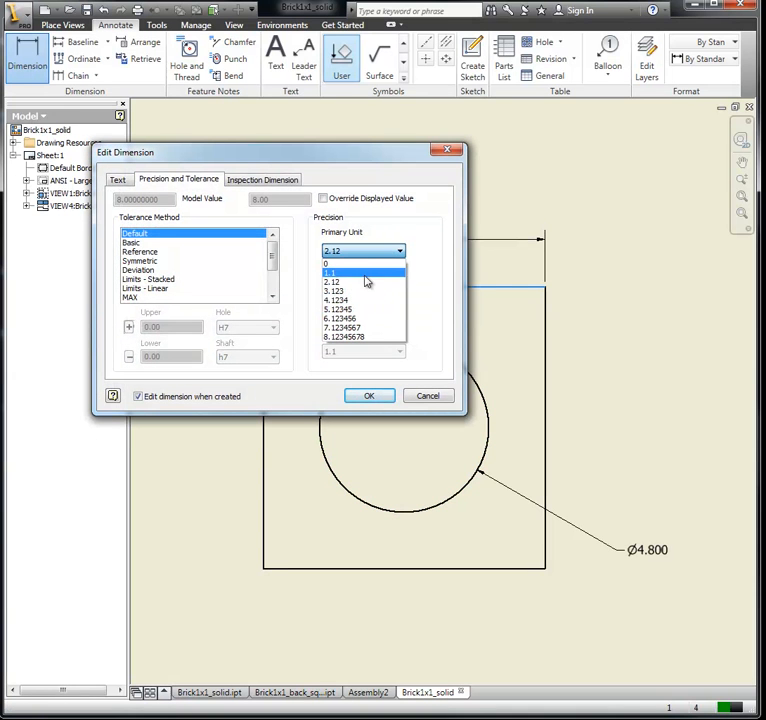
left_click(362, 291)
left_click(370, 396)
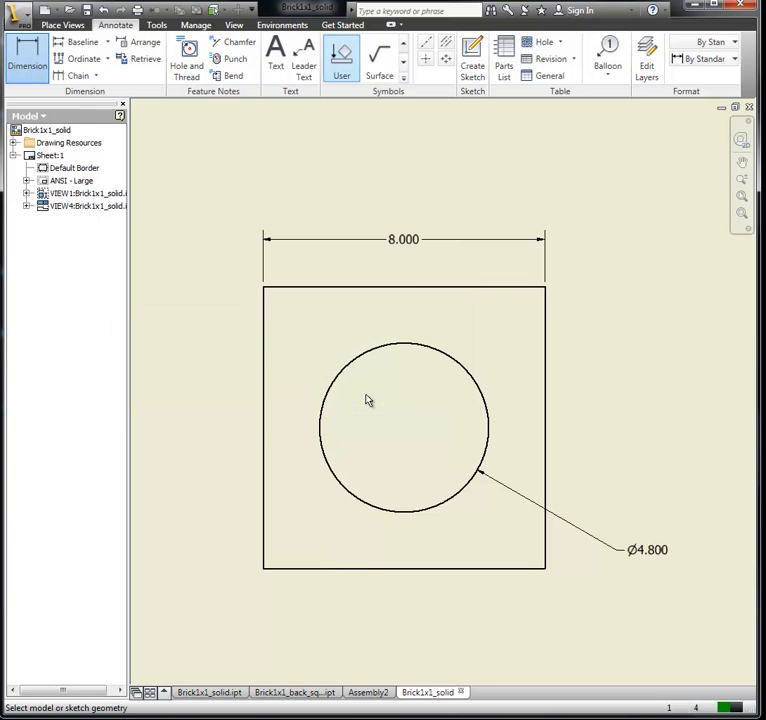
Step: Dimension the square's height beside its left edge, with the primary unit precision set to three decimals (3.123)
left_click(264, 413)
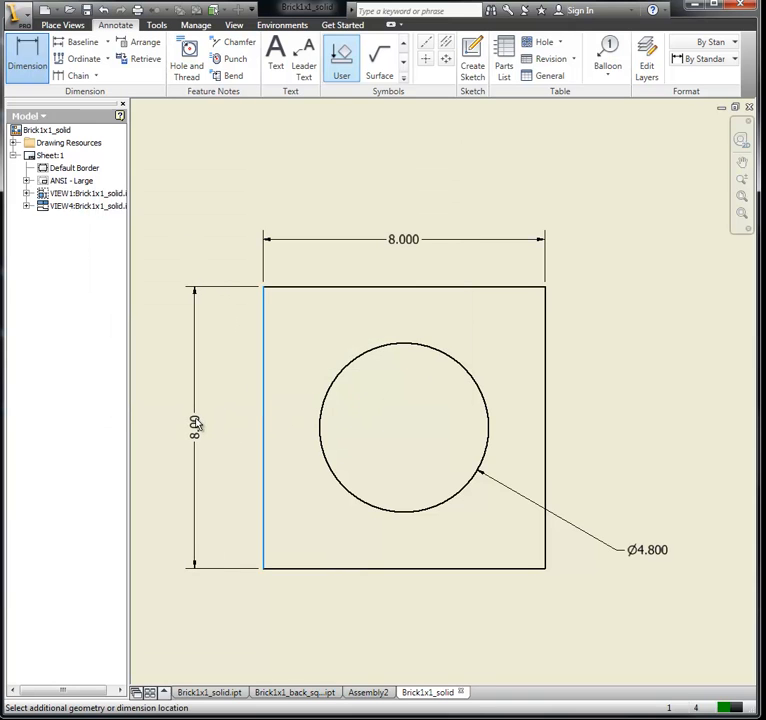
left_click(197, 425)
left_click(360, 252)
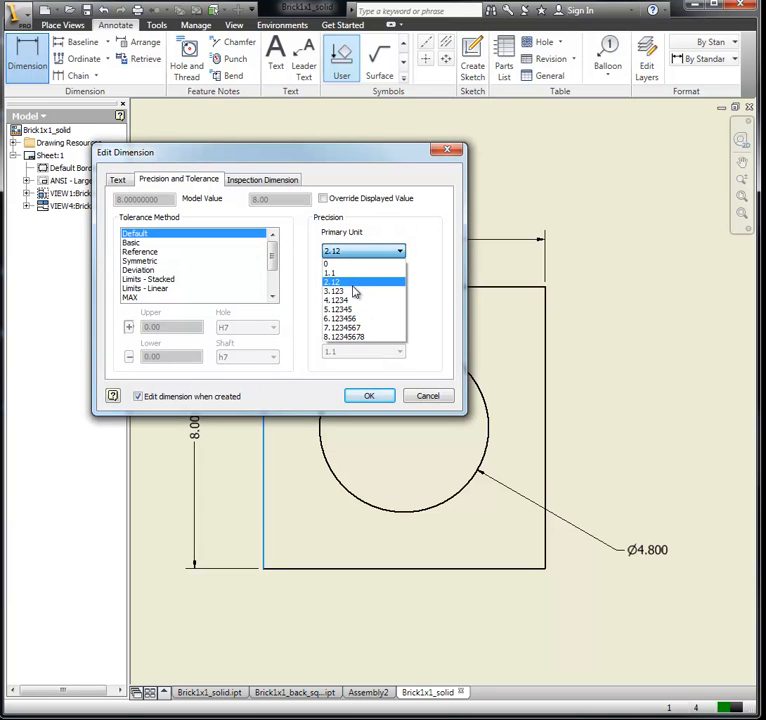
left_click(354, 291)
left_click(370, 398)
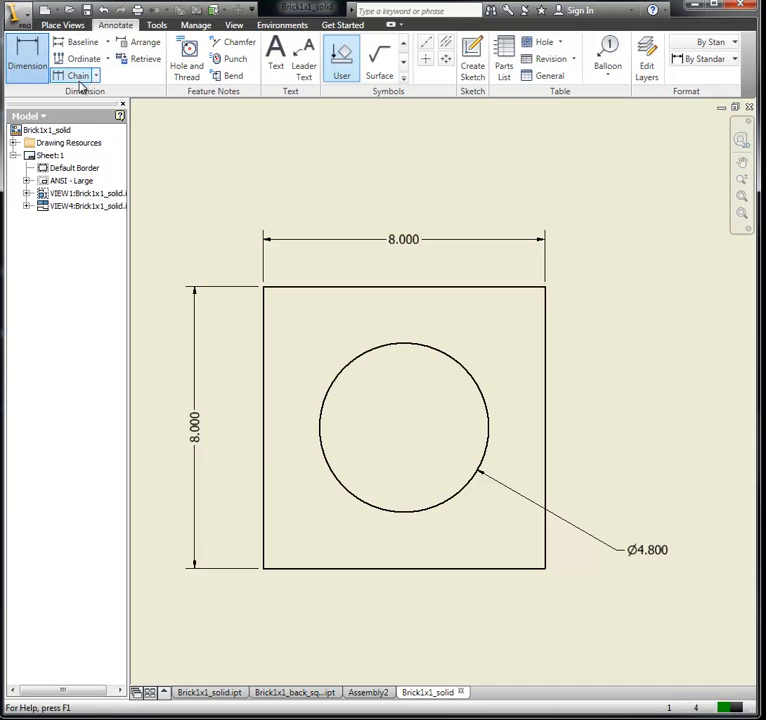
Step: Dimension the gap between the square's top edge and the top of the stud circle, with primary unit precision 3.123
left_click(405, 288)
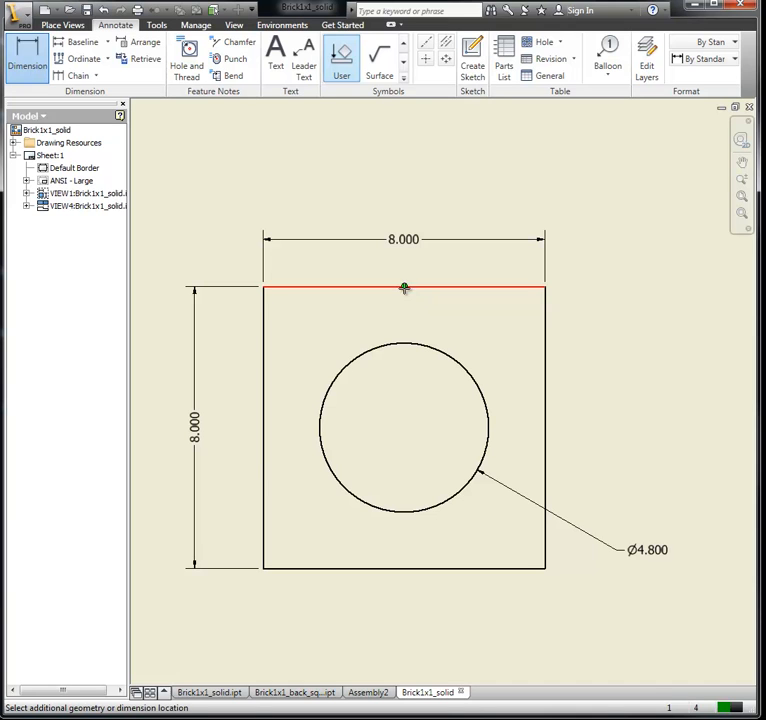
left_click(404, 346)
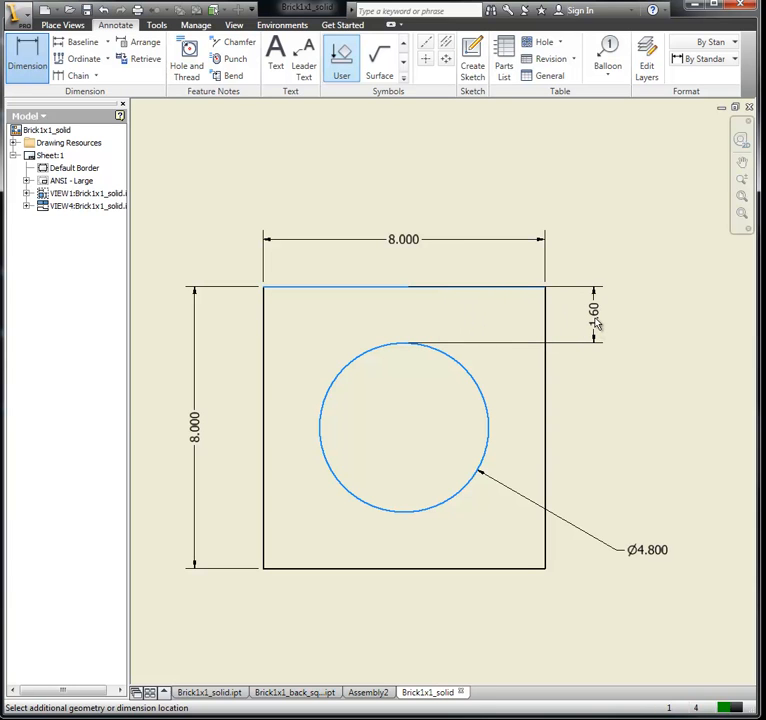
left_click(595, 320)
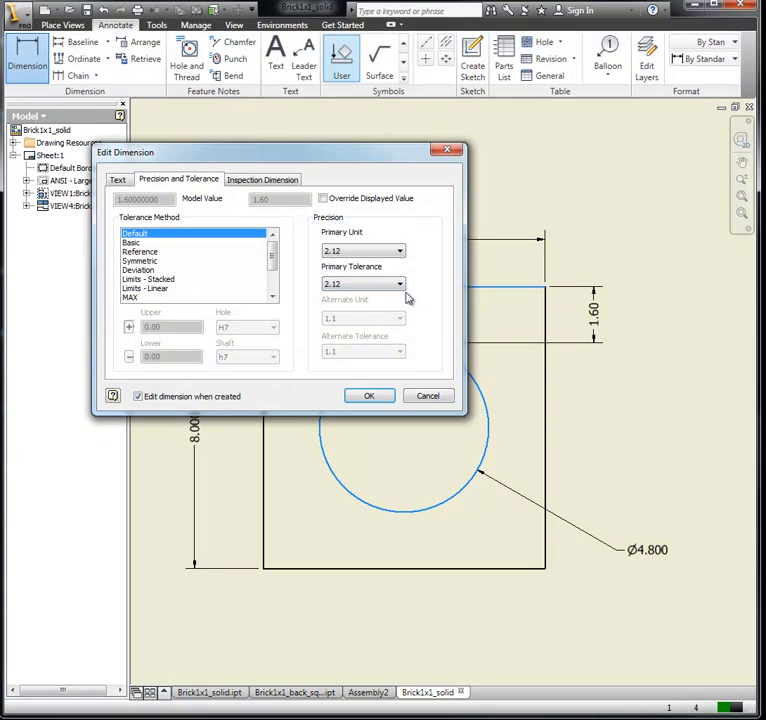
left_click(363, 252)
left_click(364, 291)
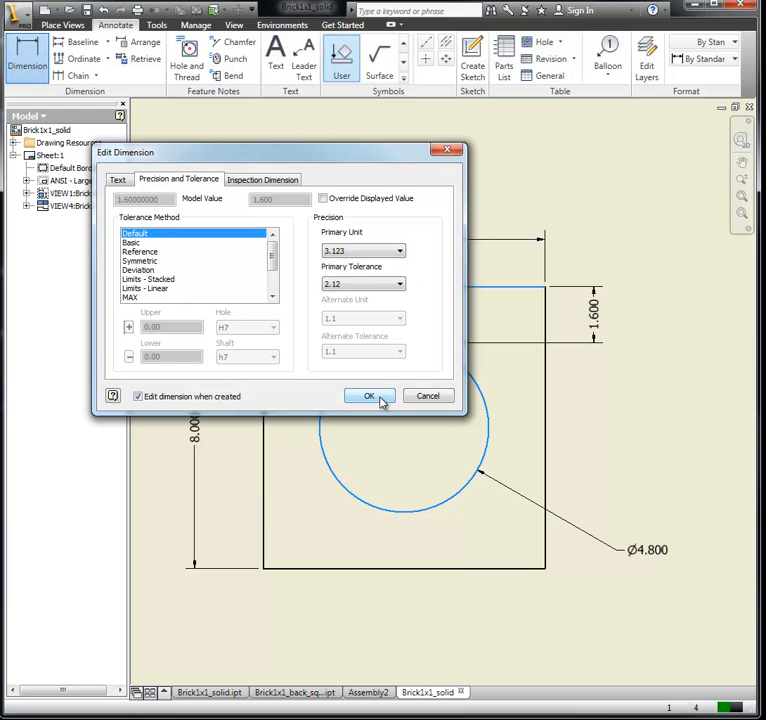
left_click(381, 401)
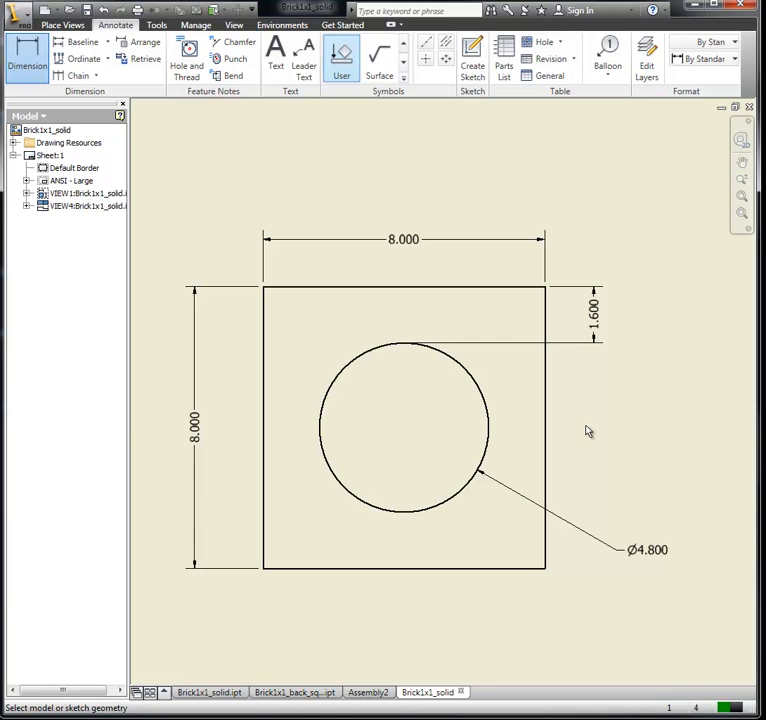
Step: Dimension the stud's width below it in the upper view, with the primary unit precision set to 3.123
scroll(596, 432, "down", 3)
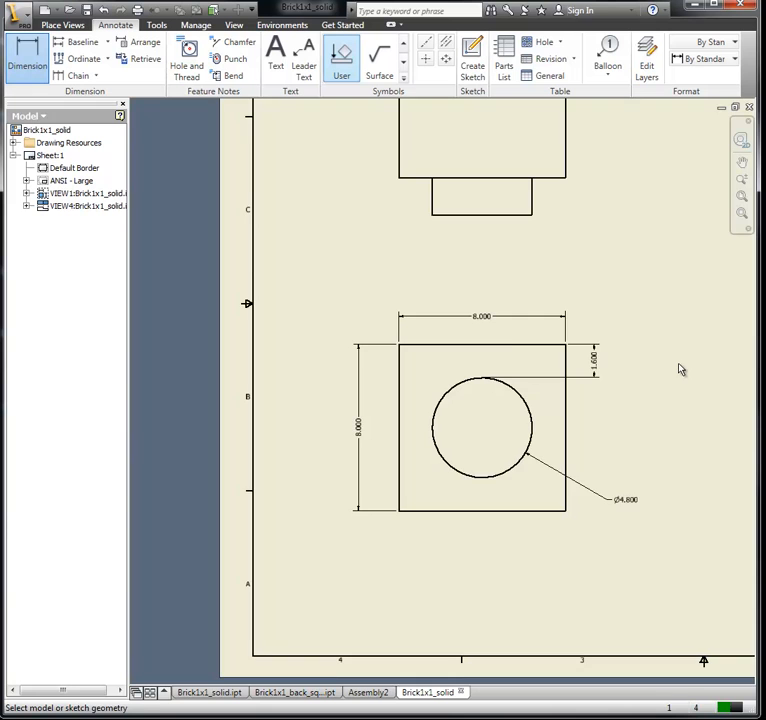
scroll(678, 370, "down", 2)
mouse_move(678, 370)
middle_mouse_down()
mouse_move(600, 383)
mouse_move(612, 362)
mouse_move(705, 358)
middle_mouse_up()
scroll(600, 383, "up", 5)
scroll(706, 360, "down", 2)
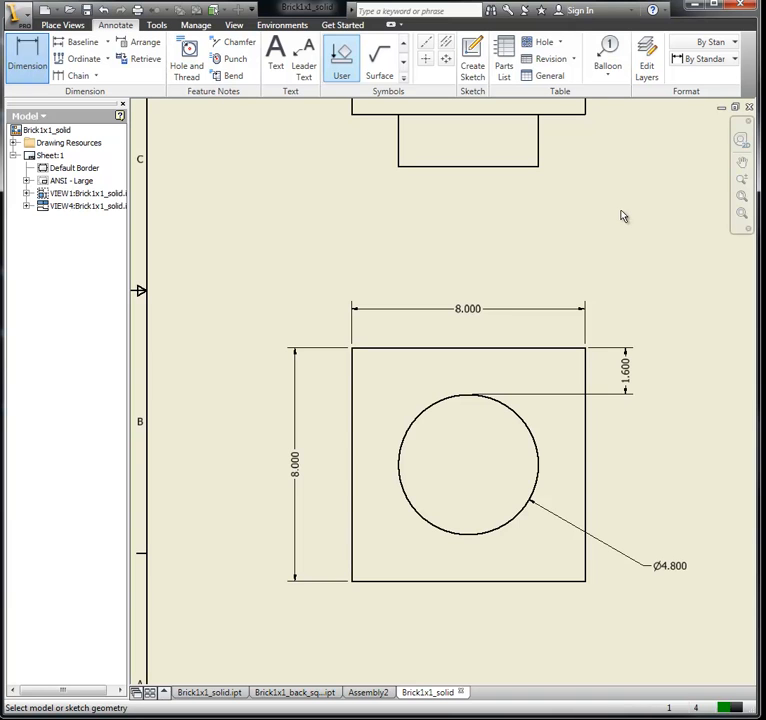
mouse_move(632, 224)
middle_mouse_down()
mouse_move(617, 227)
mouse_move(599, 250)
middle_mouse_up()
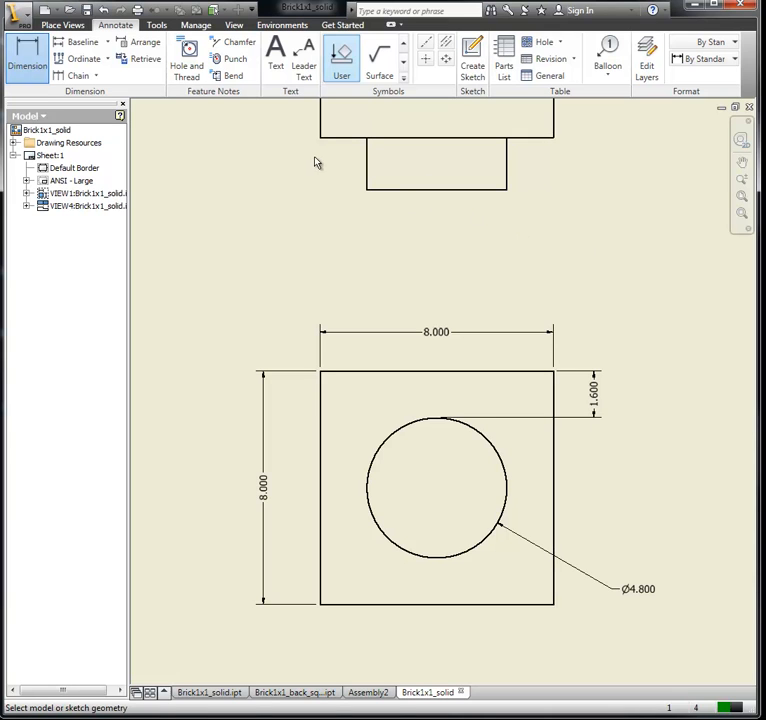
left_click(367, 170)
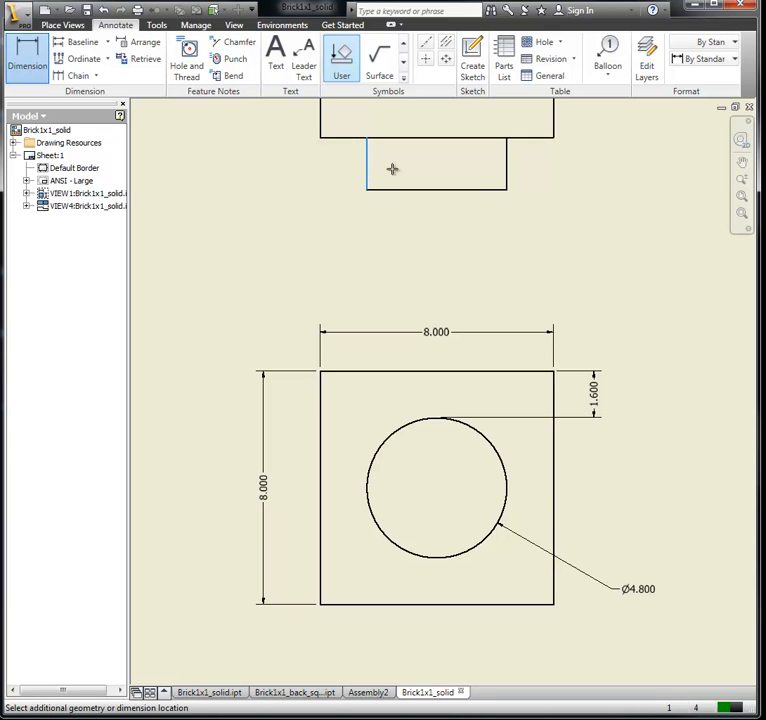
left_click(508, 174)
left_click(434, 227)
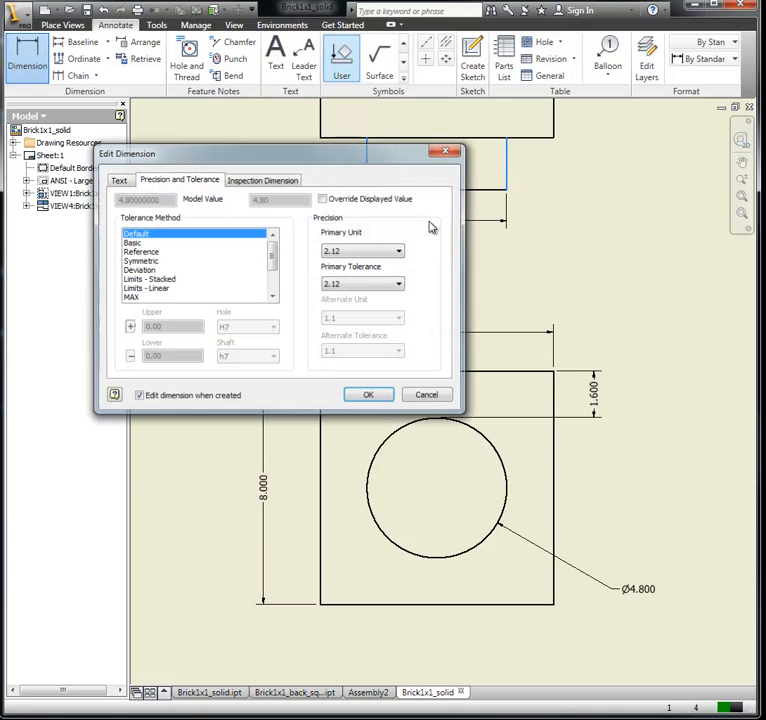
left_click(390, 251)
left_click(360, 291)
left_click(372, 397)
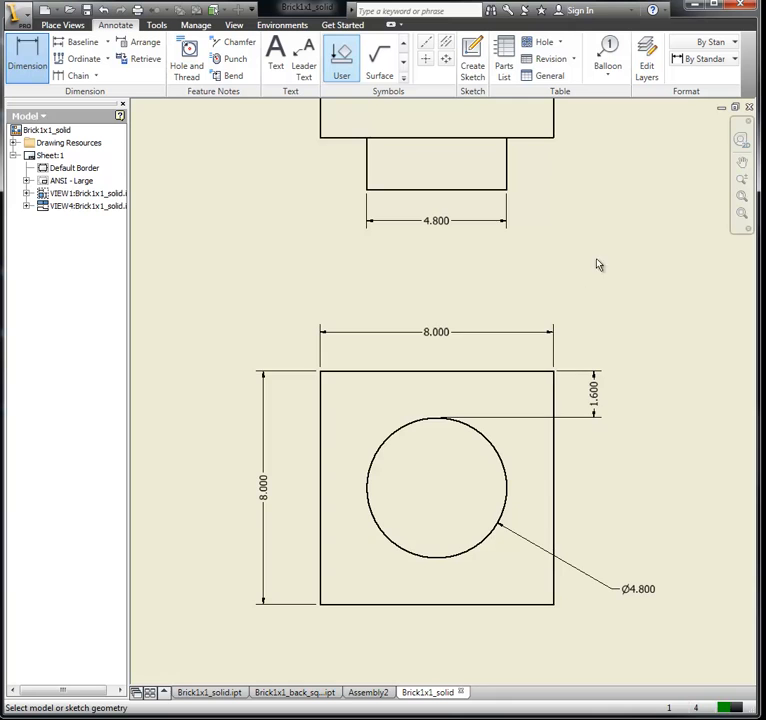
middle_click_drag(598, 264, 595, 385)
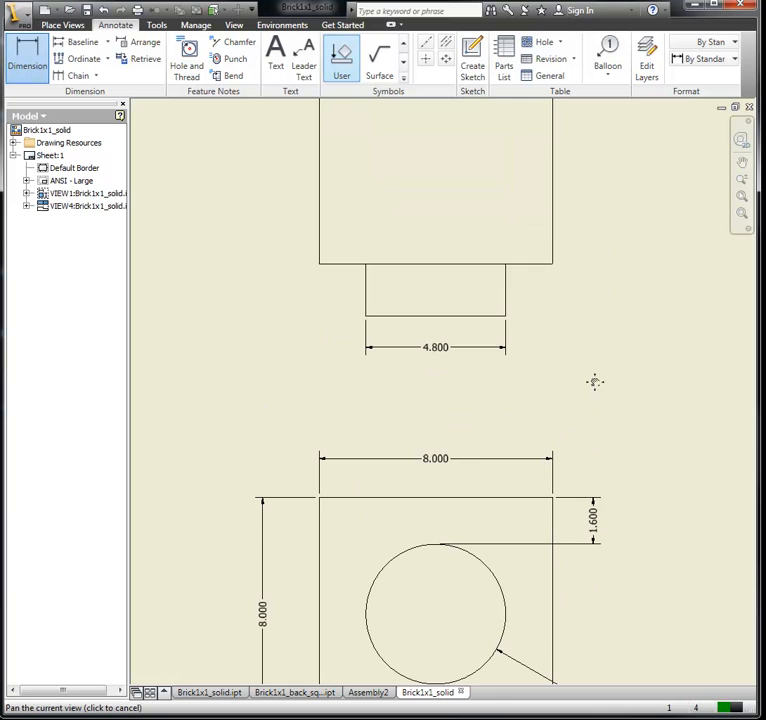
left_click(321, 221)
left_click(553, 220)
left_click(443, 240)
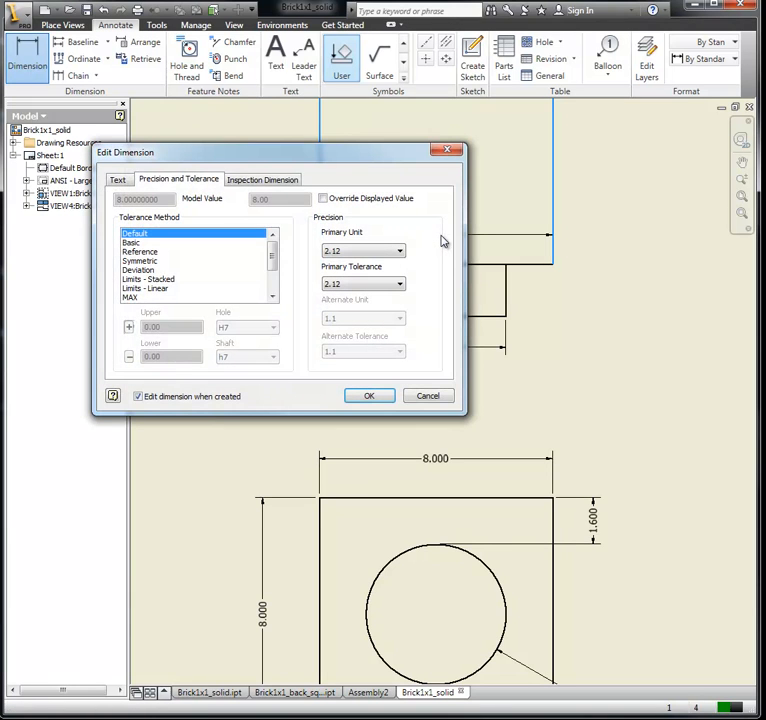
left_click(430, 396)
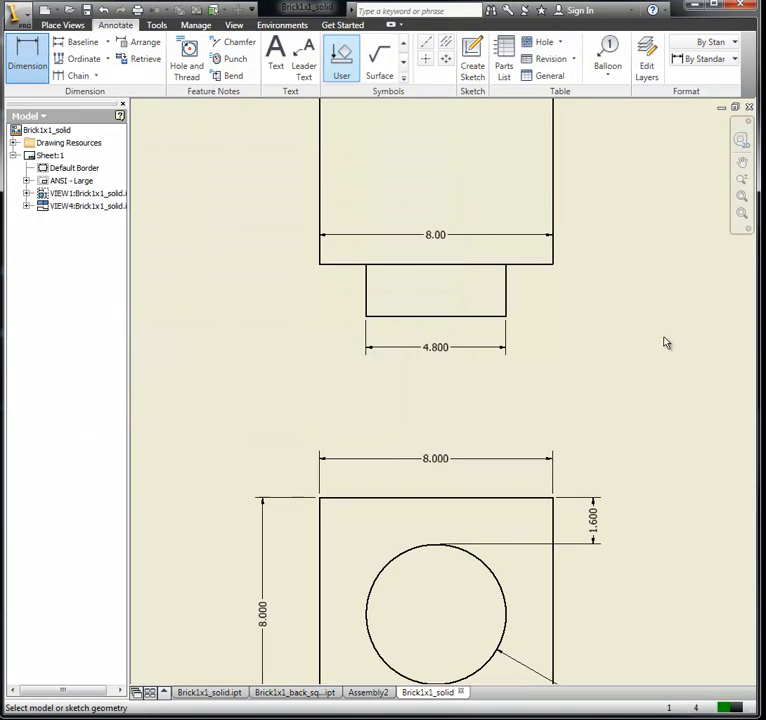
right_click(437, 235)
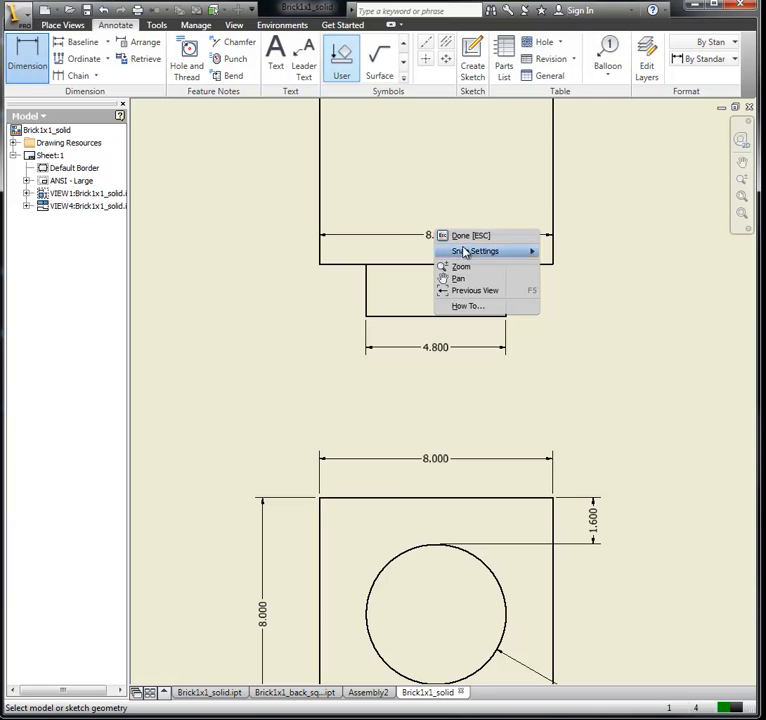
key("Escape")
key("Escape")
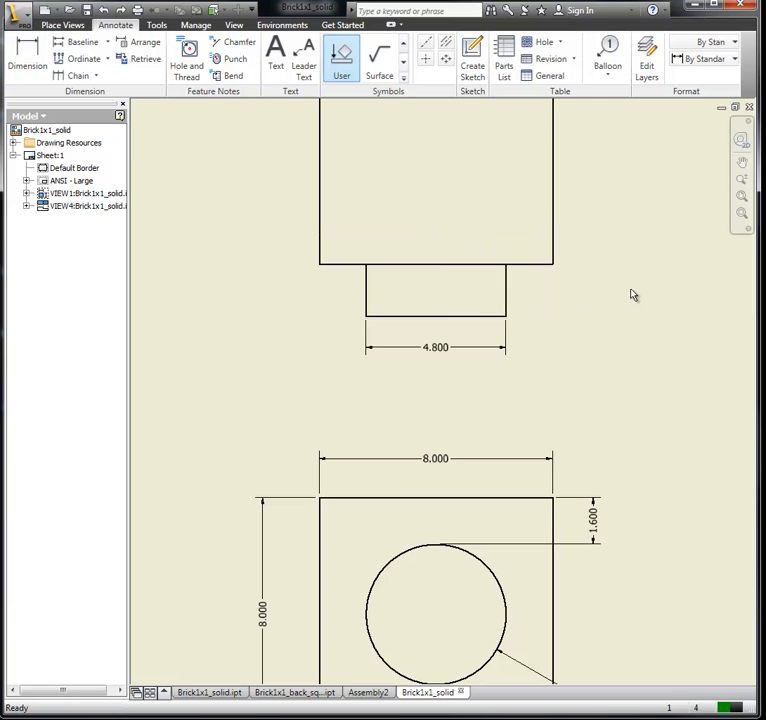
Step: Dimension the stud's height beside the upper view, between the body's lower edge and the stud's end, with primary unit precision 3.123
scroll(621, 226, "down", 2)
mouse_move(631, 207)
middle_mouse_down()
mouse_move(614, 292)
mouse_move(585, 279)
middle_mouse_up()
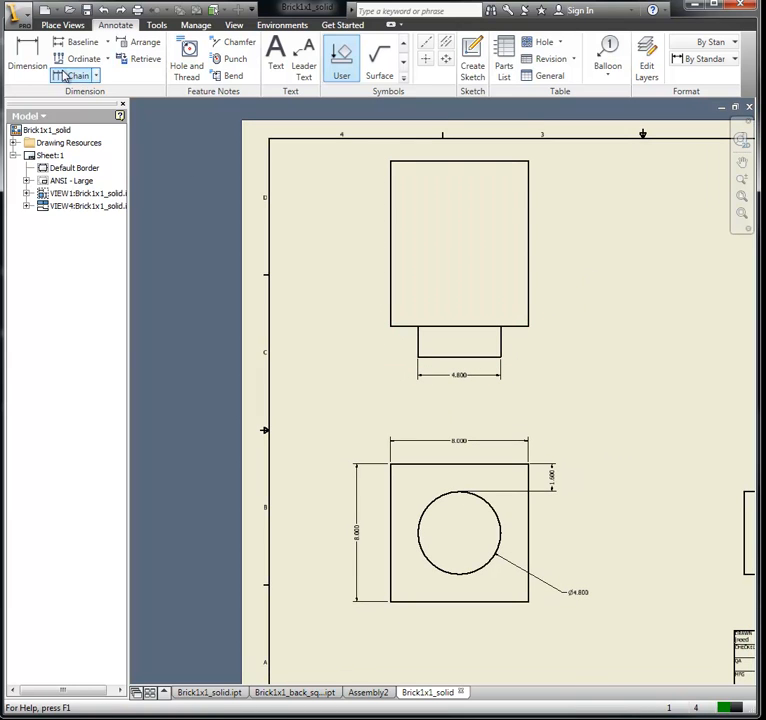
left_click(27, 57)
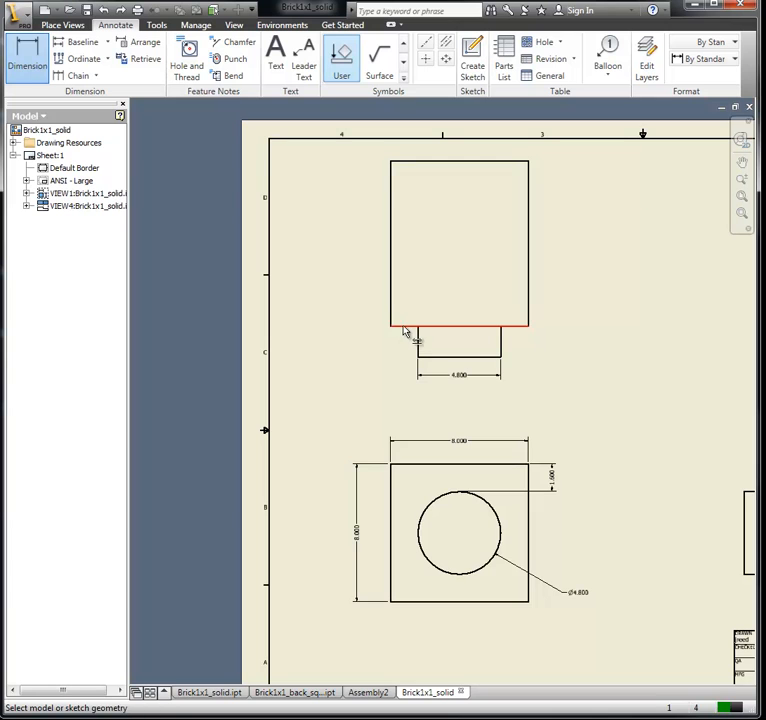
left_click(404, 327)
left_click(428, 357)
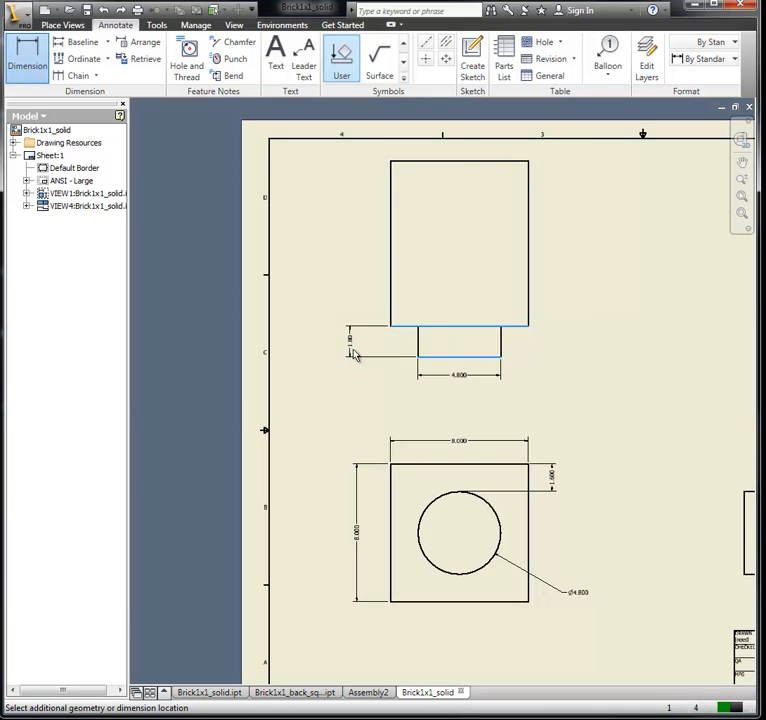
left_click(335, 352)
left_click(337, 252)
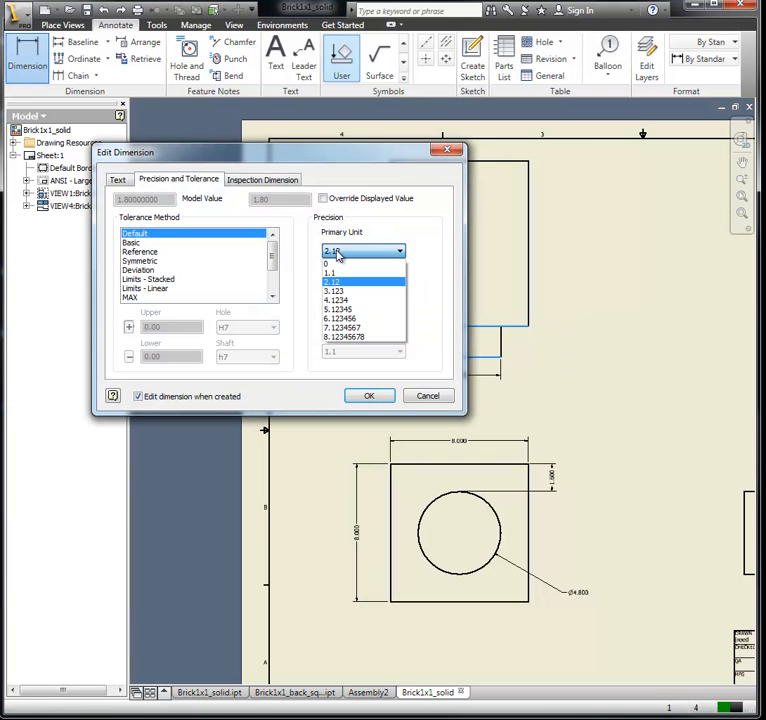
left_click(345, 290)
left_click(372, 396)
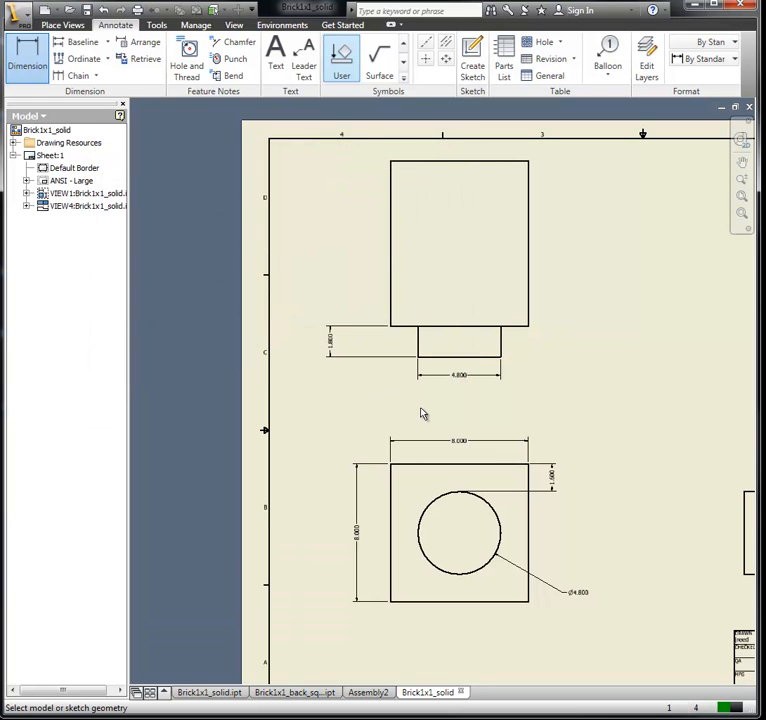
Step: Dimension the brick body's height in the upper view, excluding the stud, with the primary unit precision set to 3.123
scroll(390, 393, "up", 3)
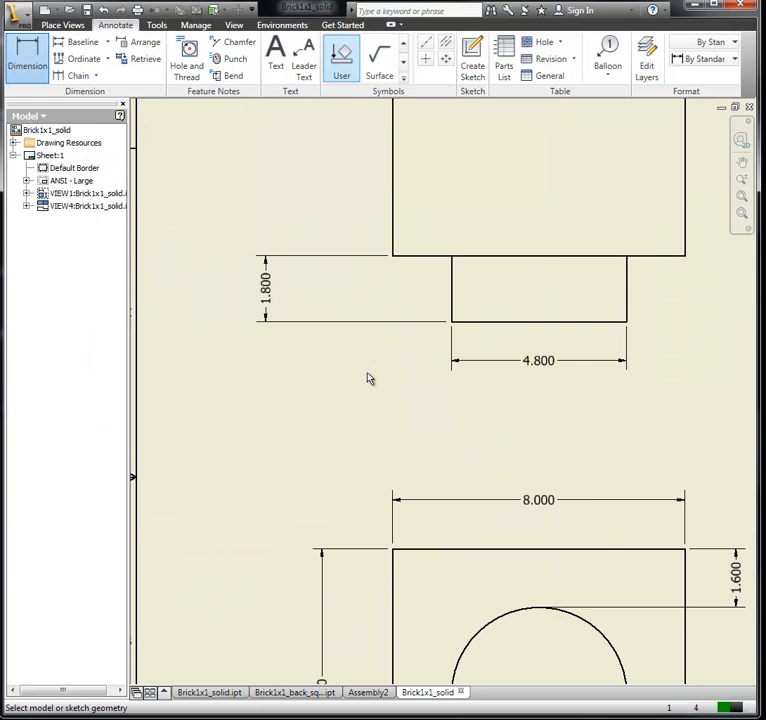
mouse_move(369, 378)
middle_mouse_down()
mouse_move(381, 511)
mouse_move(371, 605)
mouse_move(363, 605)
middle_mouse_up()
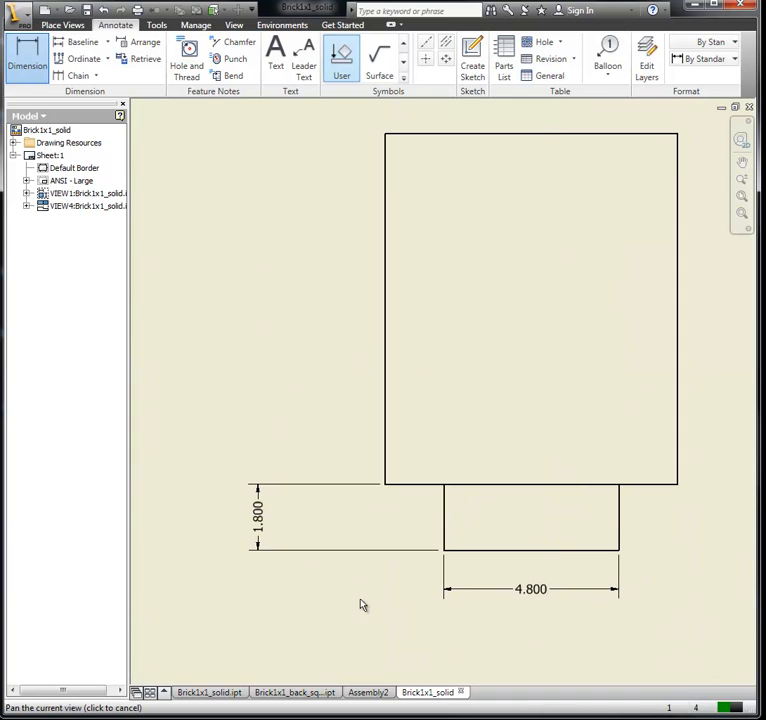
left_click(482, 135)
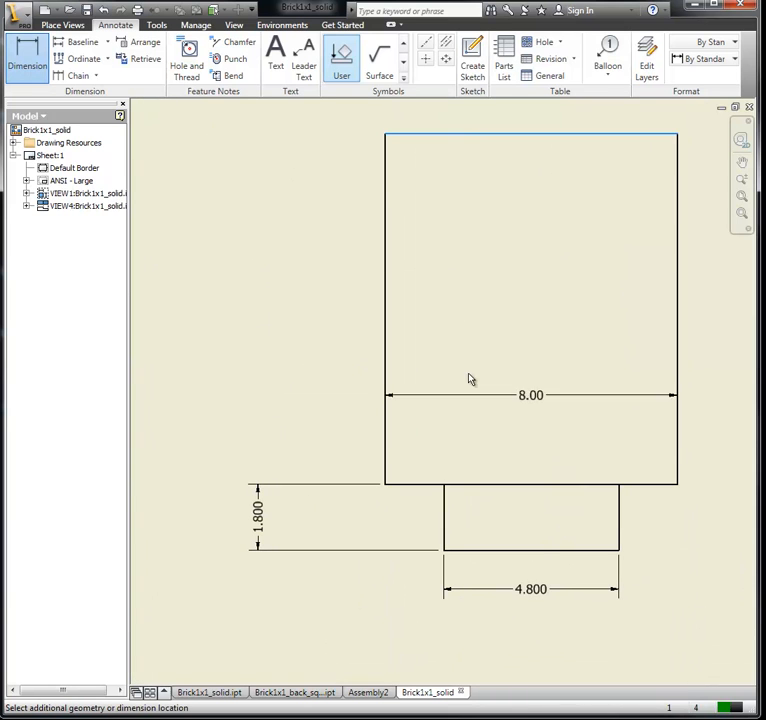
left_click(633, 485)
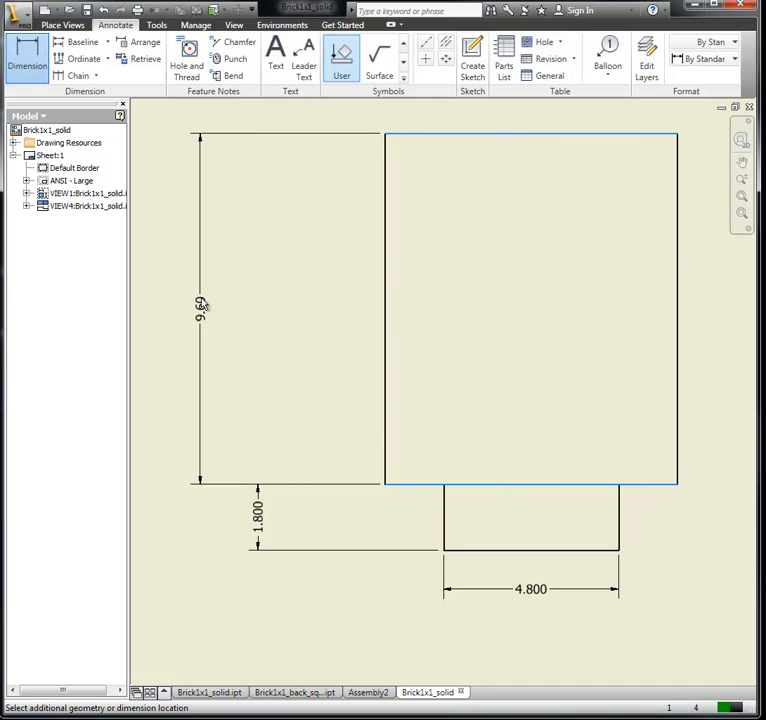
left_click(188, 309)
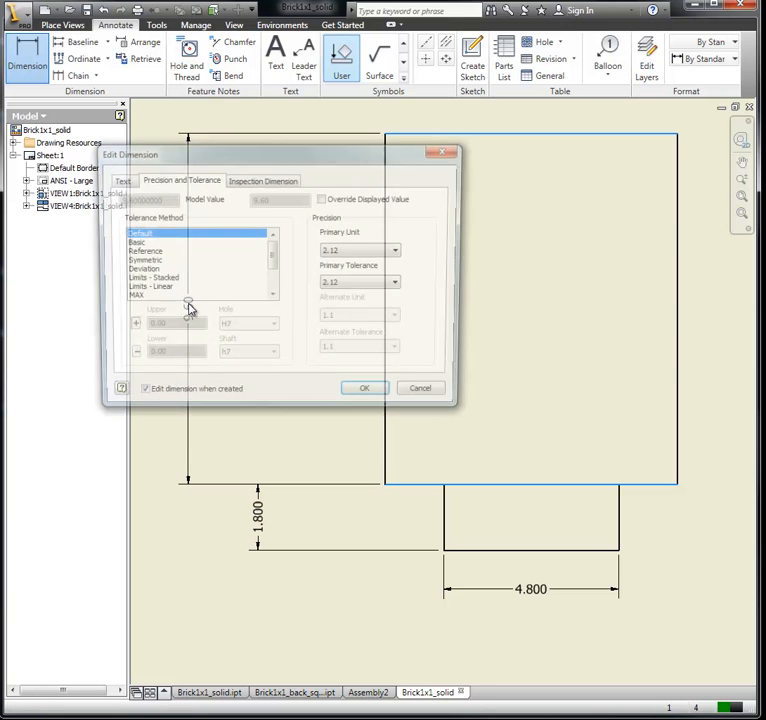
left_click(362, 250)
left_click(356, 292)
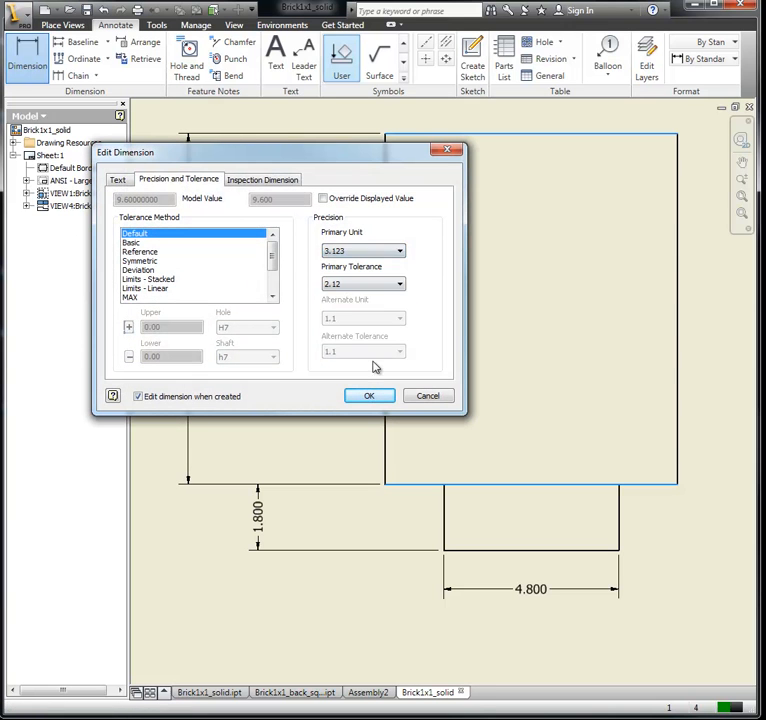
left_click(370, 396)
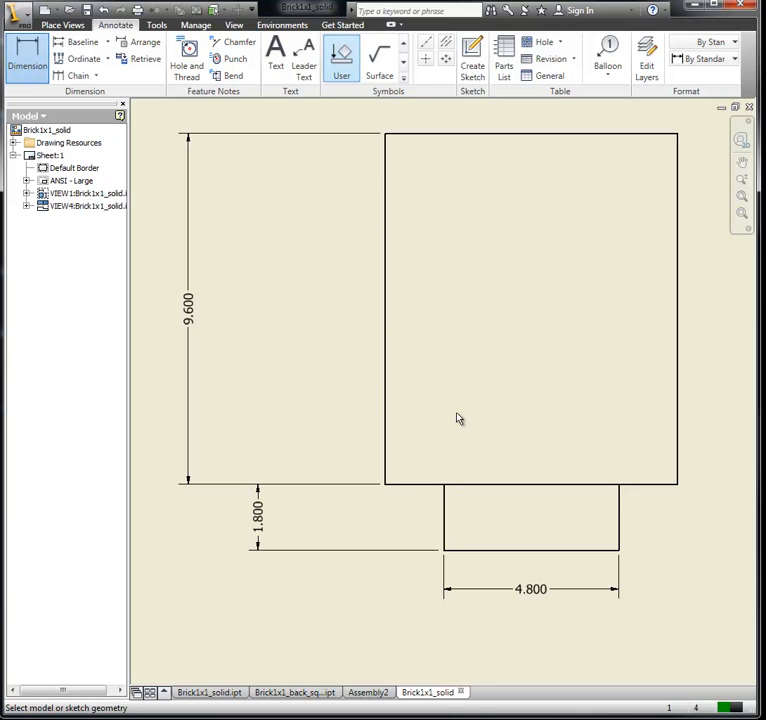
Step: Save the drawing as Brick1x1_solid in the Lego CAD folder, in the Inventor Drawing Files (*.idw) format
scroll(459, 417, "down", 2)
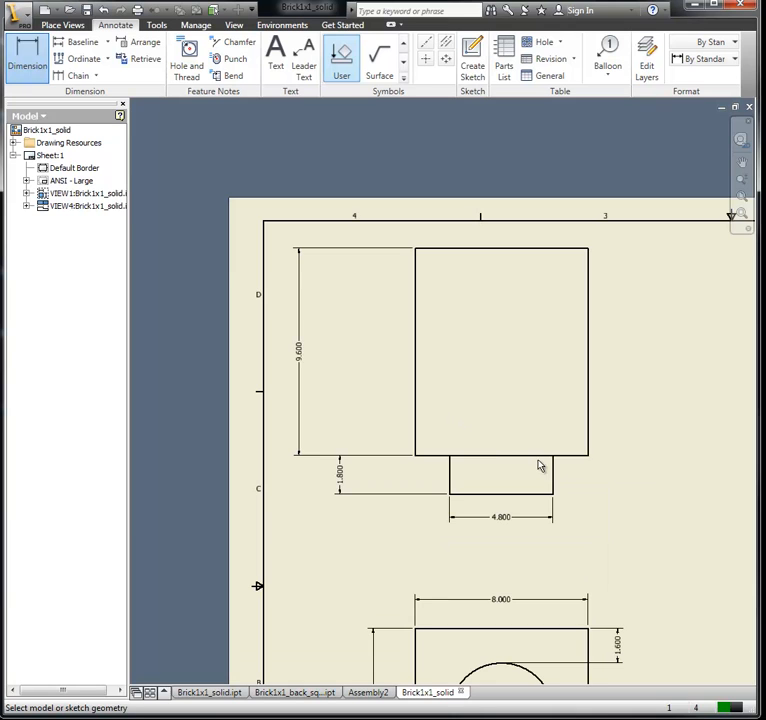
scroll(597, 484, "down", 2)
mouse_move(653, 500)
middle_mouse_down()
mouse_move(506, 347)
mouse_move(443, 328)
mouse_move(427, 342)
middle_mouse_up()
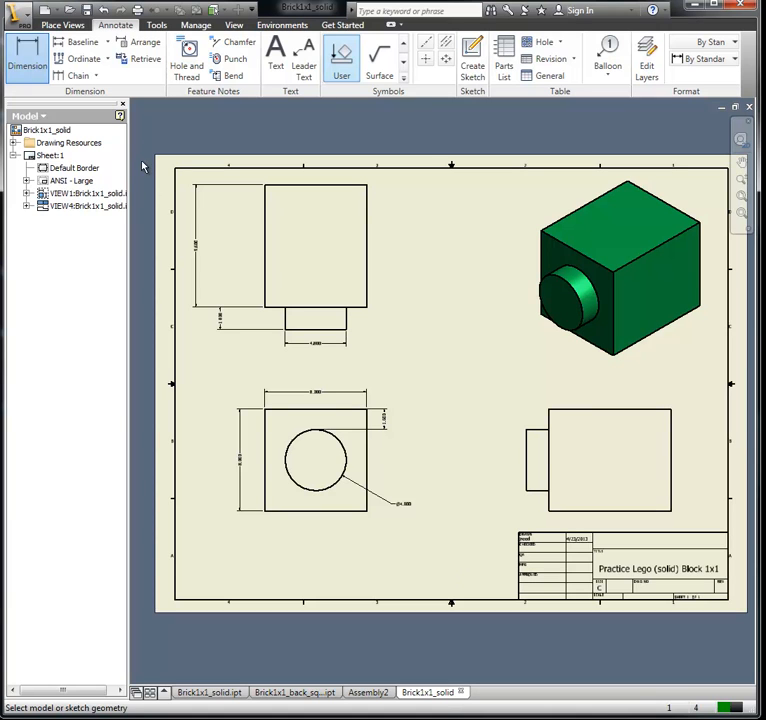
left_click(88, 11)
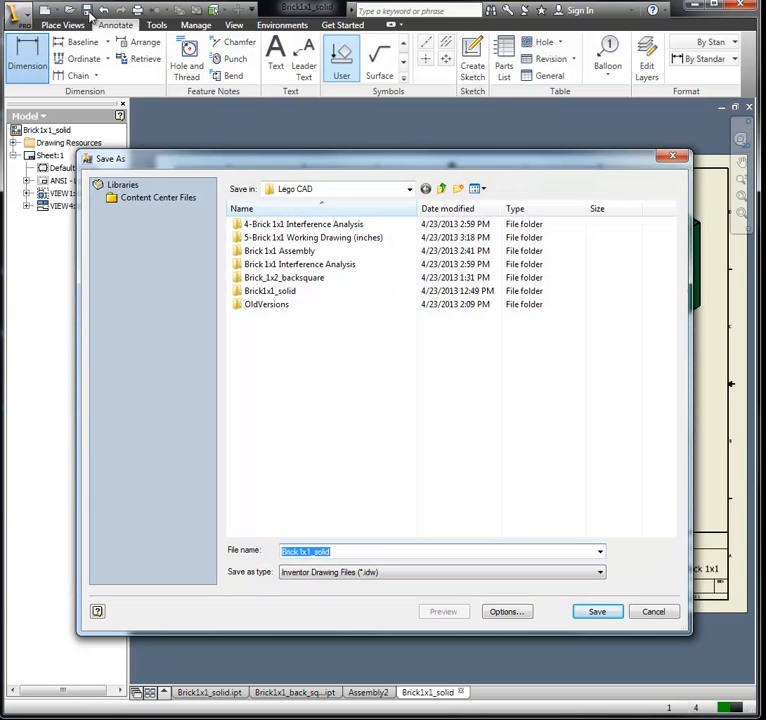
left_click(380, 551)
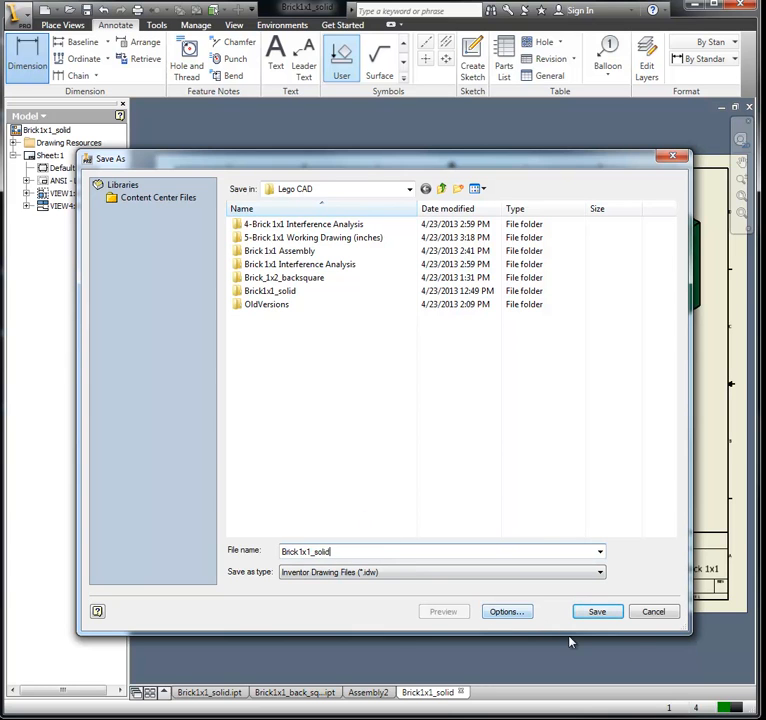
left_click(597, 612)
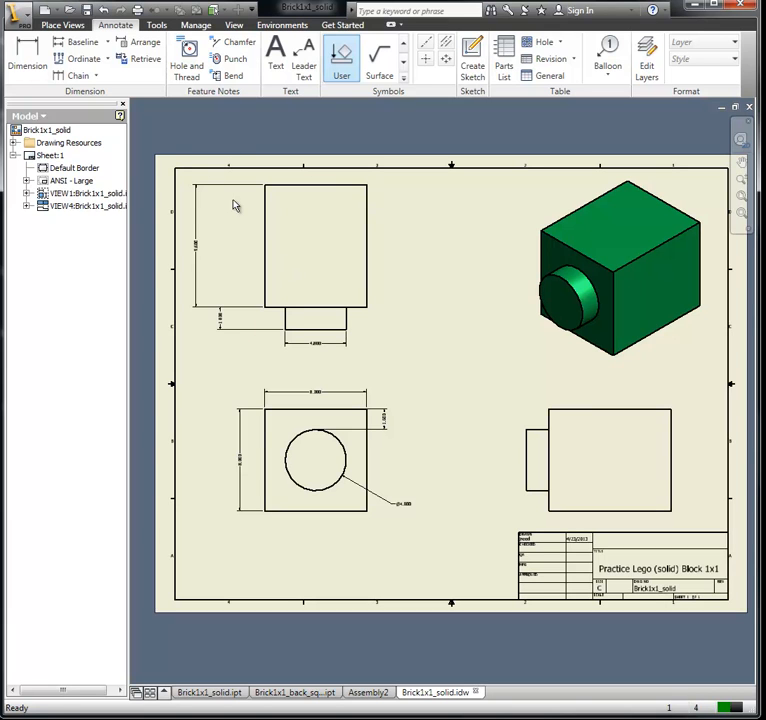
Step: Export the drawing in PDF format as Brick1x1_solid.pdf and minimize the PDF viewer to return to the drawing
left_click(20, 16)
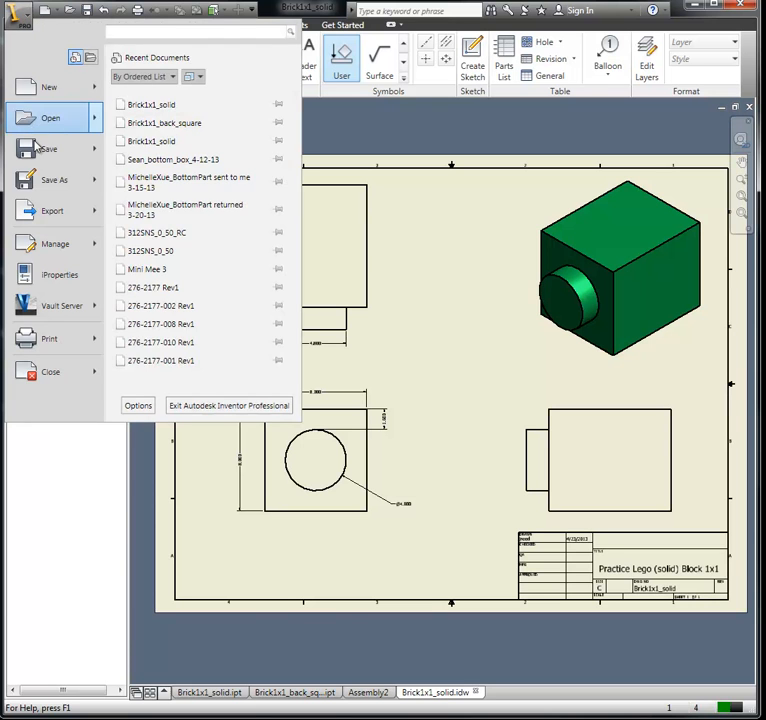
mouse_move(56, 218)
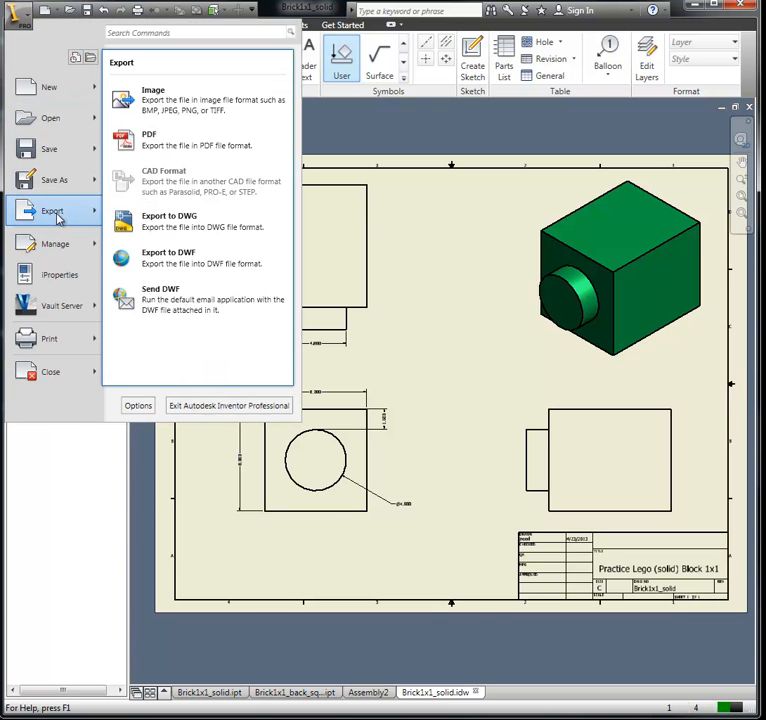
left_click(174, 147)
left_click(591, 613)
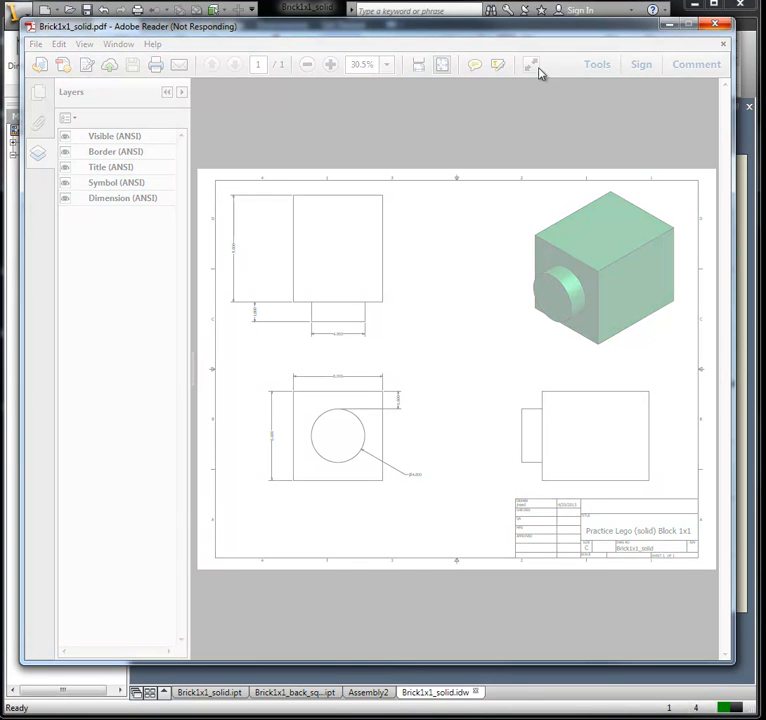
left_click_drag(583, 30, 567, 81)
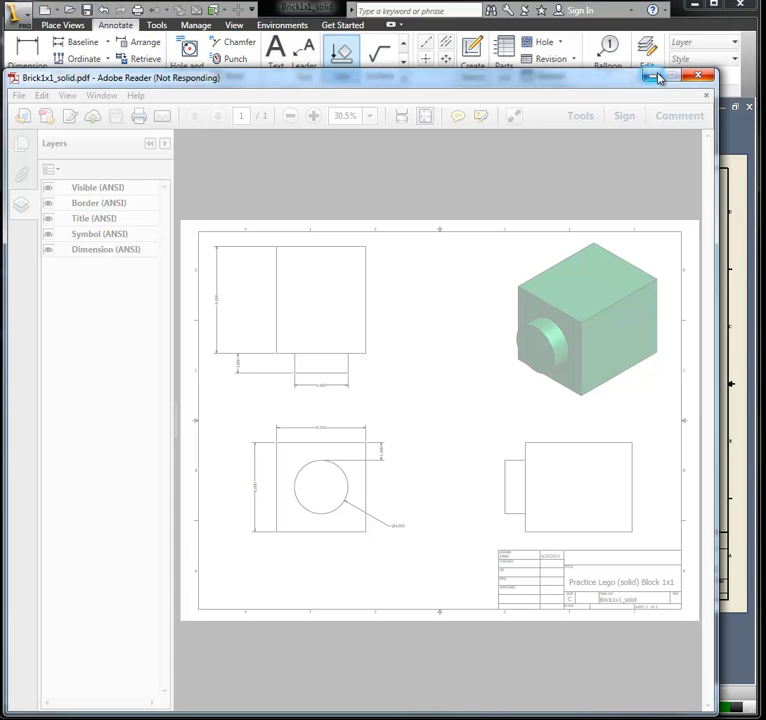
left_click(653, 76)
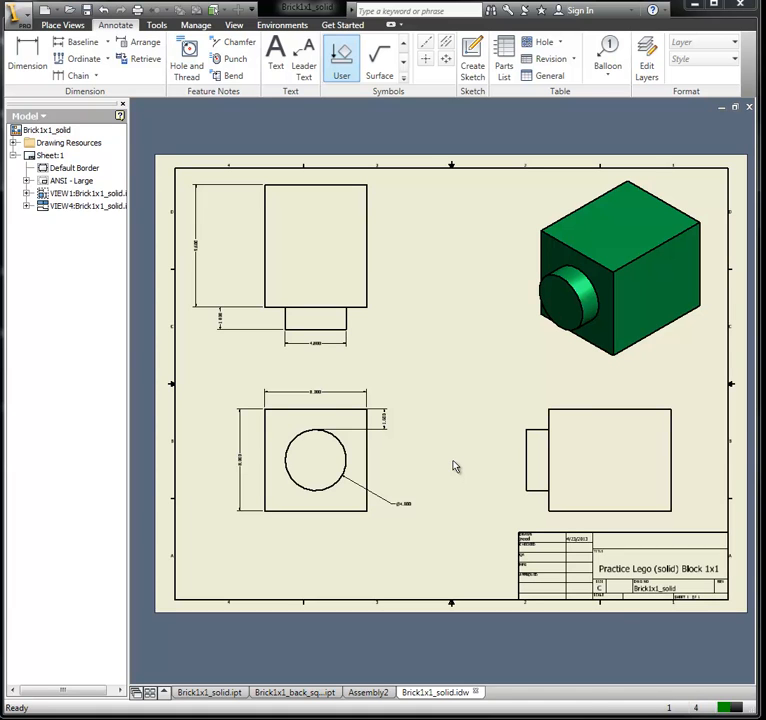
Step: Examine the finished drawing sheet up close and as a whole, checking the dimensioned views, isometric view and title block
scroll(455, 467, "down", 2)
scroll(455, 467, "up", 5)
mouse_move(371, 347)
middle_mouse_down()
mouse_move(551, 405)
mouse_move(585, 405)
middle_mouse_up()
scroll(653, 357, "down", 2)
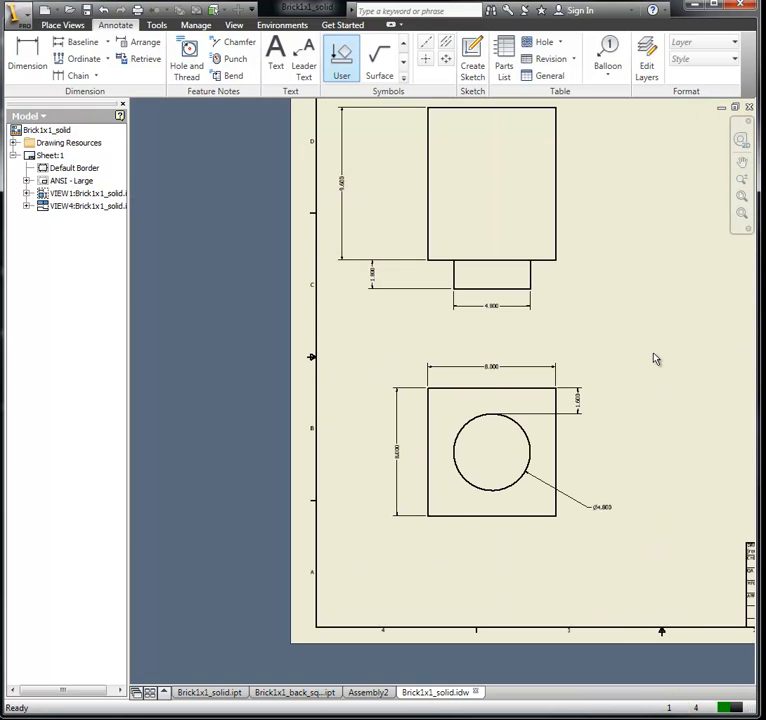
scroll(535, 369, "down", 2)
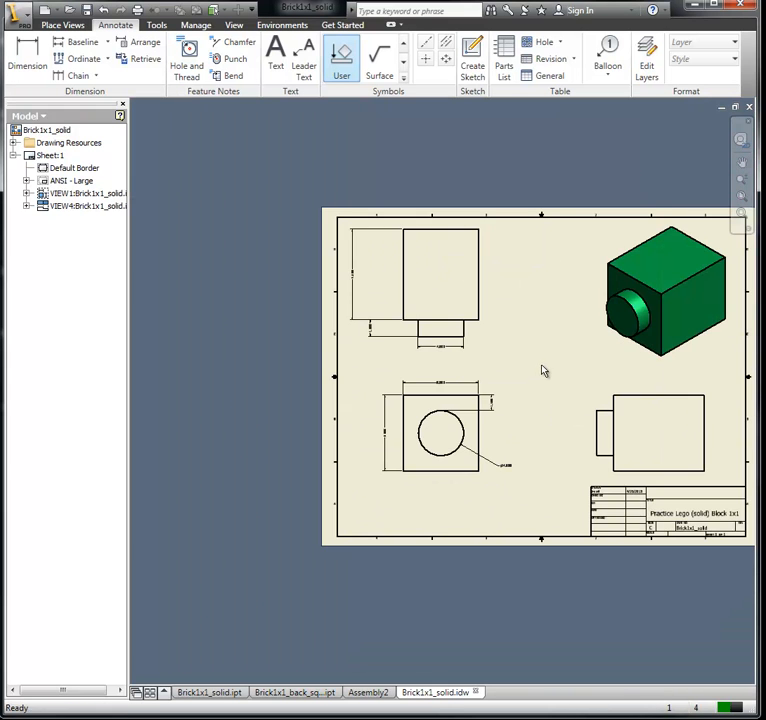
middle_click_drag(544, 369, 438, 363)
scroll(441, 368, "up", 3)
scroll(441, 368, "down", 3)
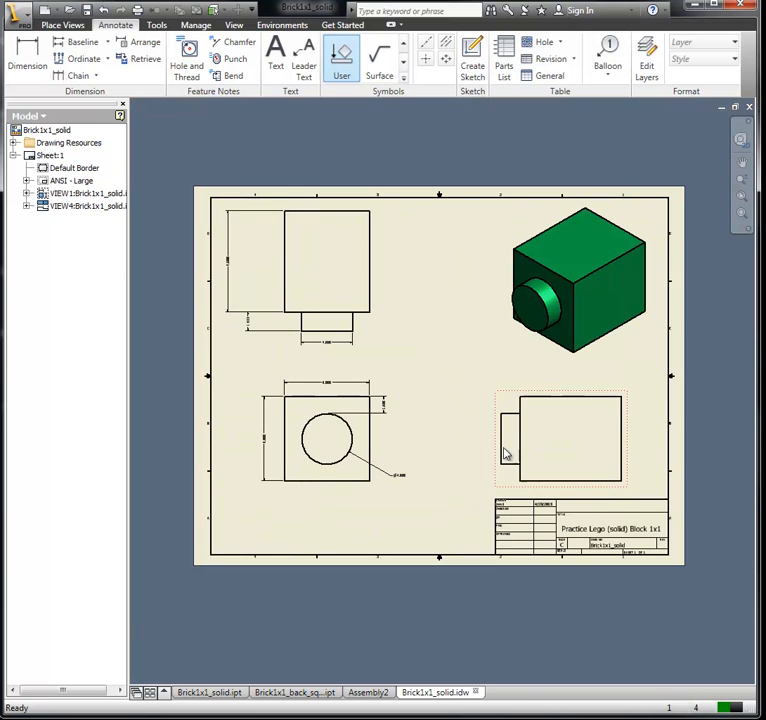